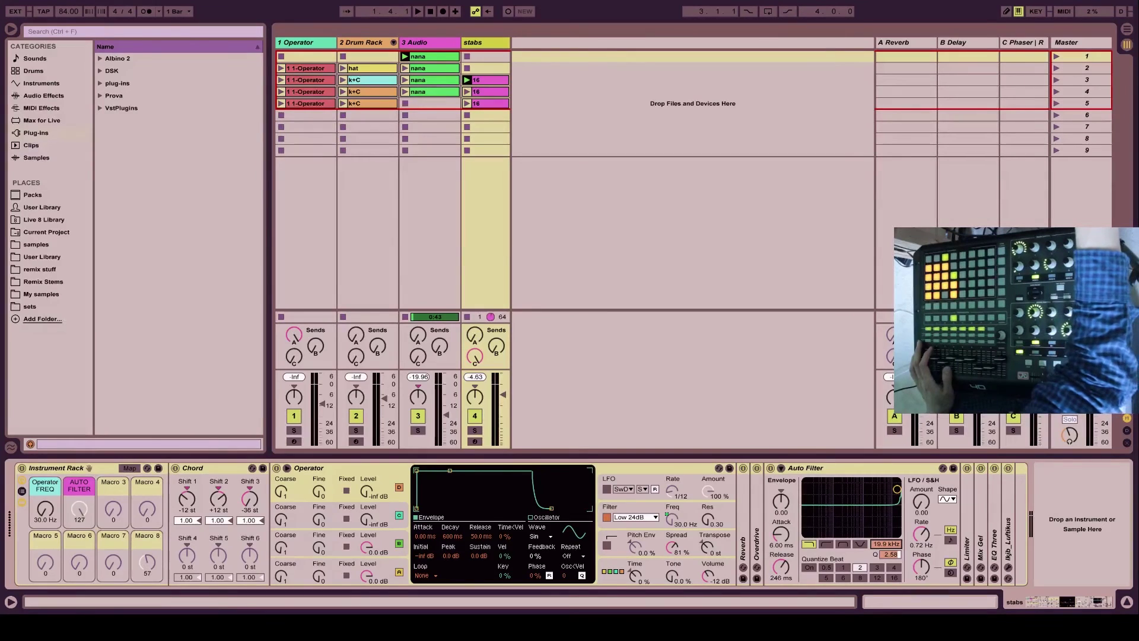
Step: Show the 3 Audio track's chain: Audio Effect Rack, EQ Three, Reverb and Auto Filter
left_click(436, 43)
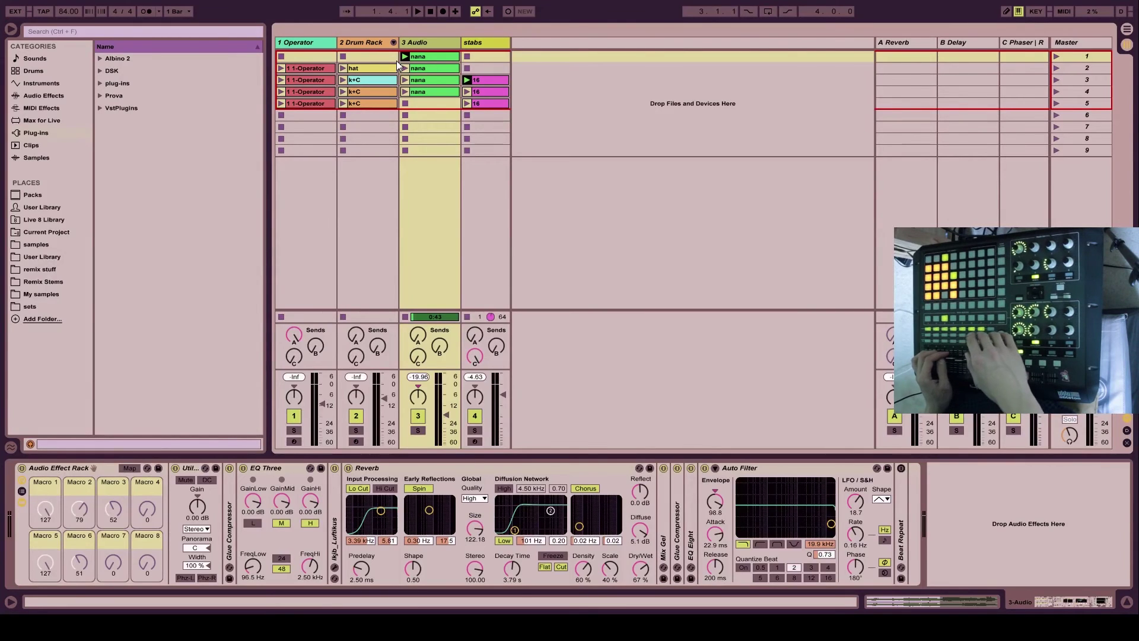
Step: Select the stabs track's Instrument Rack and focus its Operator FREQ macro
left_click(500, 41)
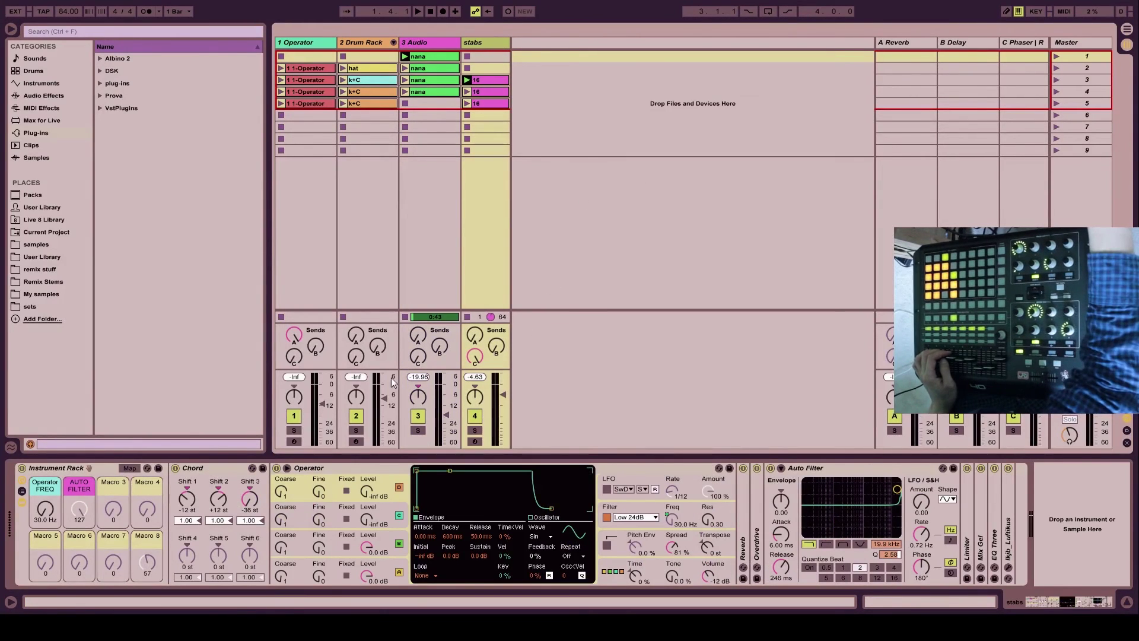
left_click(51, 492)
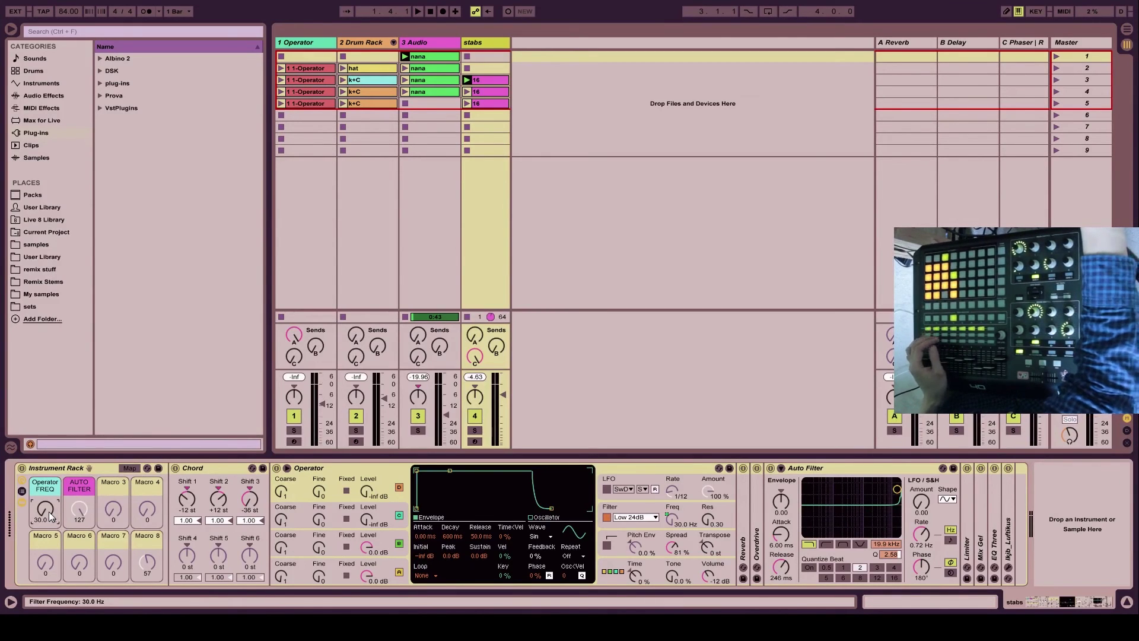
Step: Map APC40 CC 19 to the Operator FREQ macro and CC 23 to the AUTO FILTER macro
key("ctrl+m")
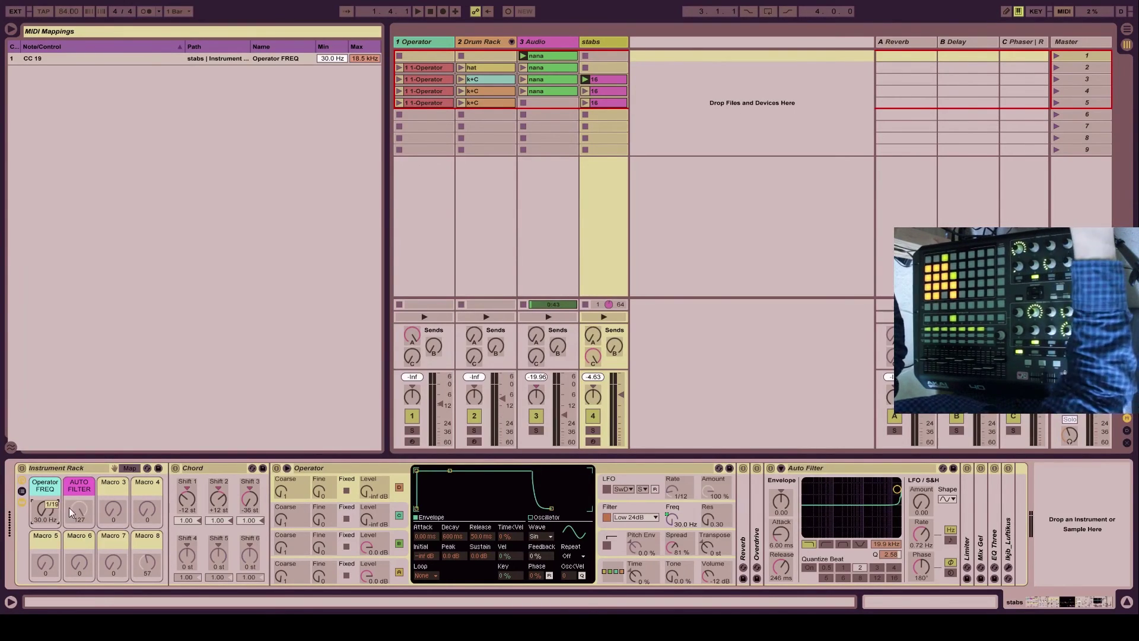
left_click(70, 507)
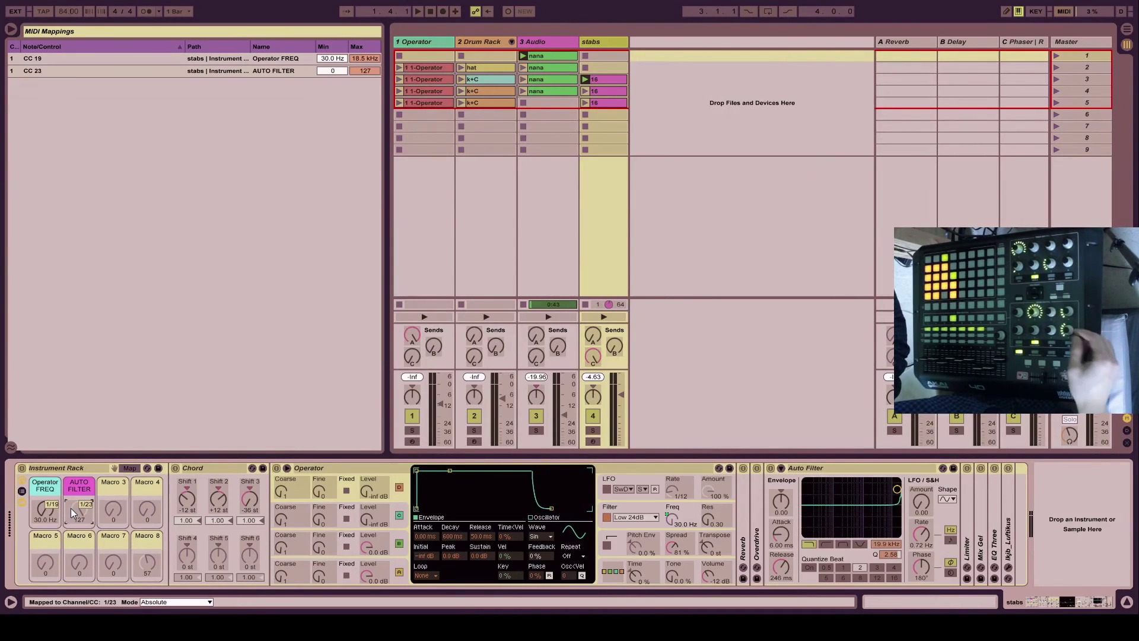
key("ctrl+m")
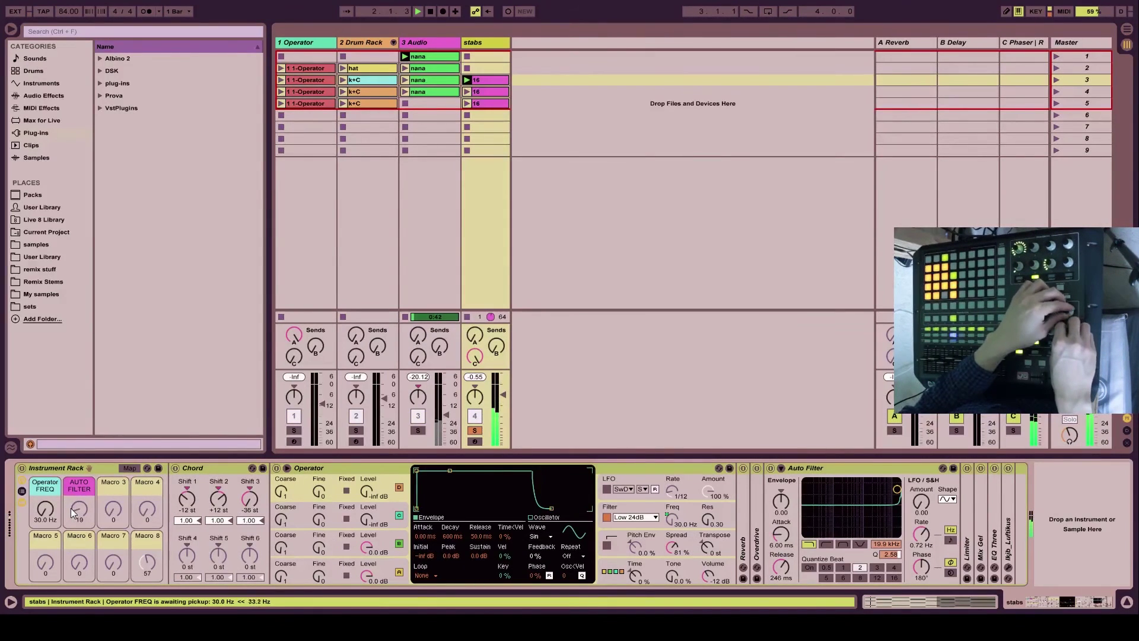
key("ctrl+m")
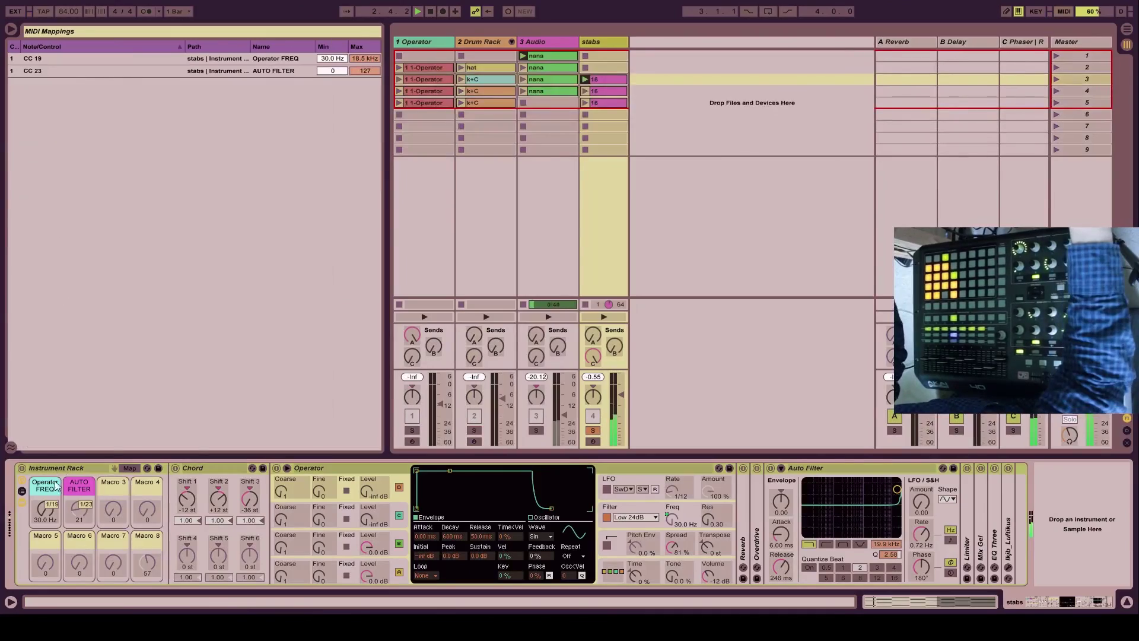
Step: Exit MIDI Map mode and lock the control surface to the stabs Instrument Rack macros
key("ctrl+m")
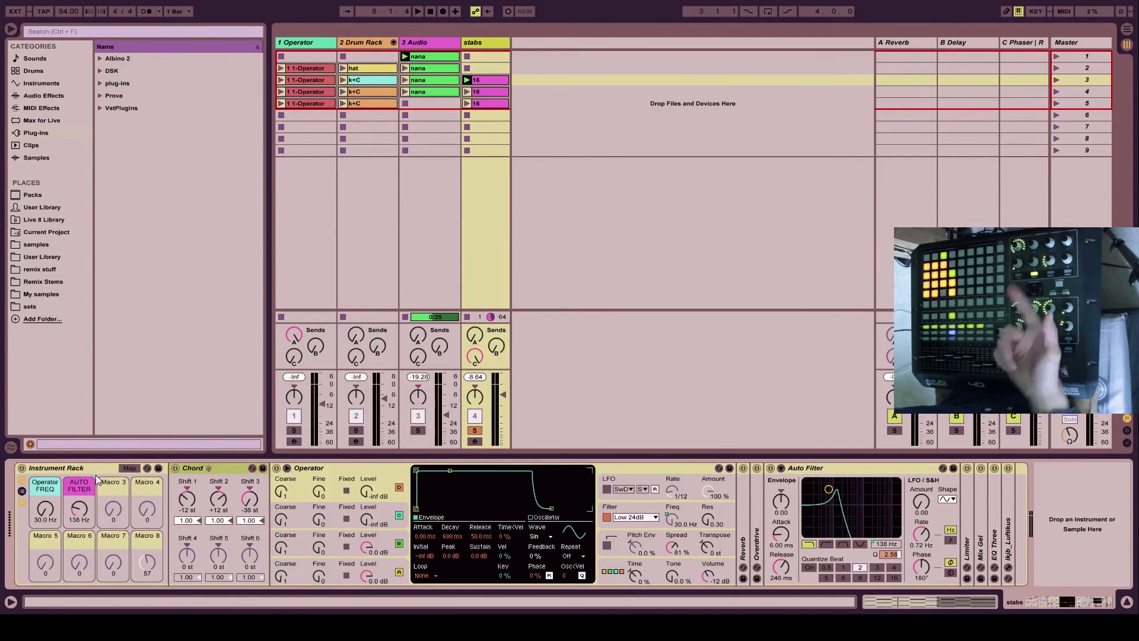
left_click(104, 466)
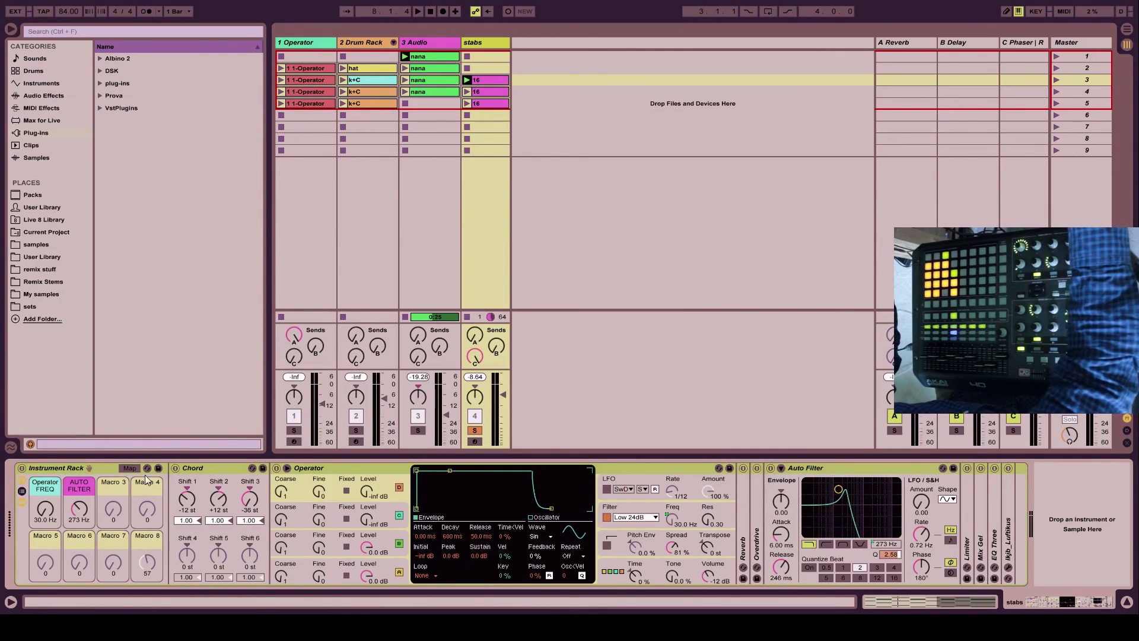
Step: Map the Auto Filter on/off switch to the AUTO FILTER macro with its minimum at 0
left_click(130, 469)
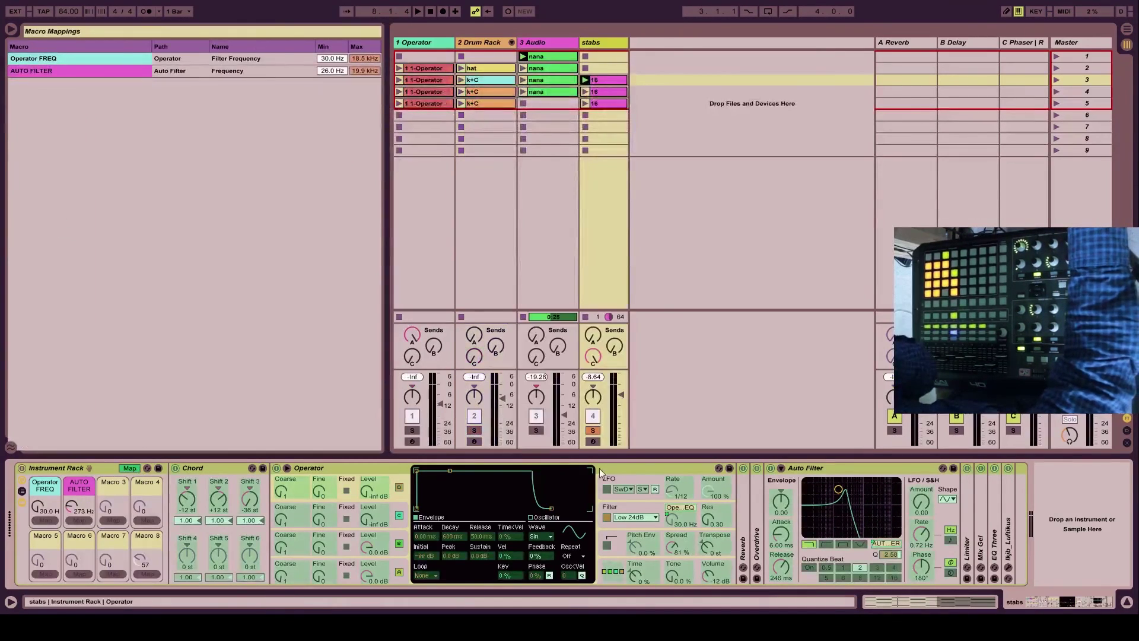
left_click(771, 469)
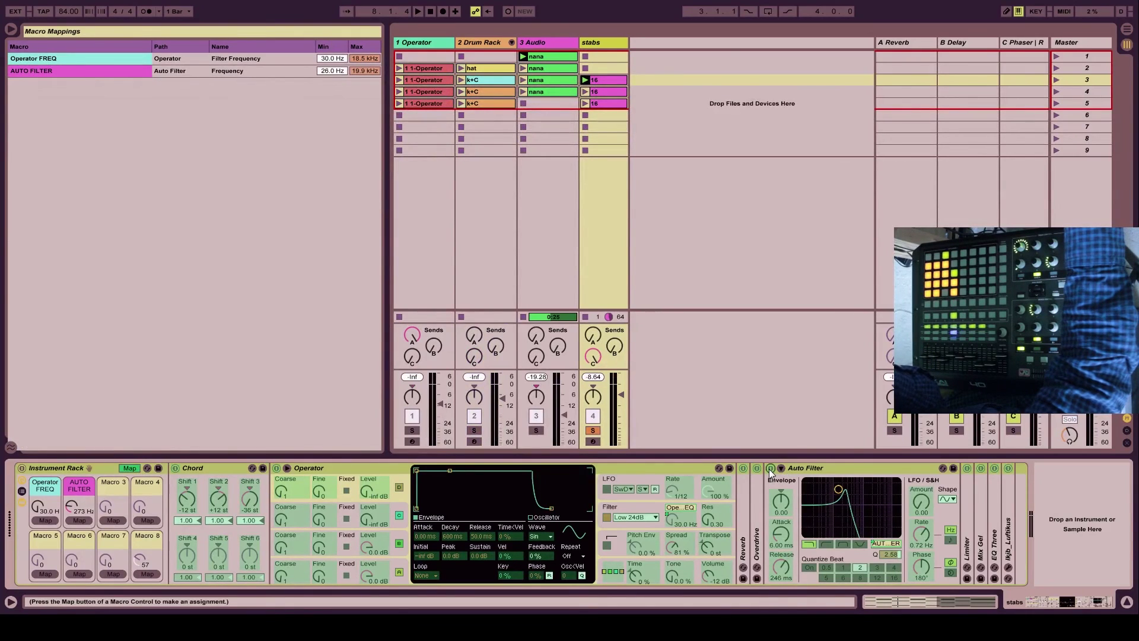
left_click(79, 520)
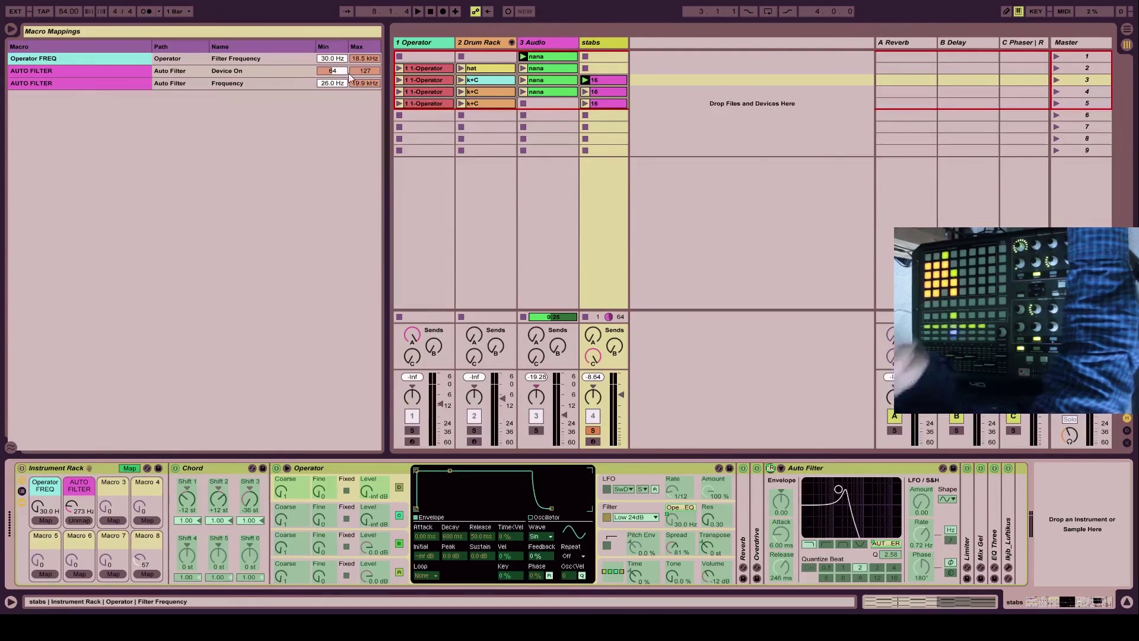
left_click_drag(332, 72, 333, 85)
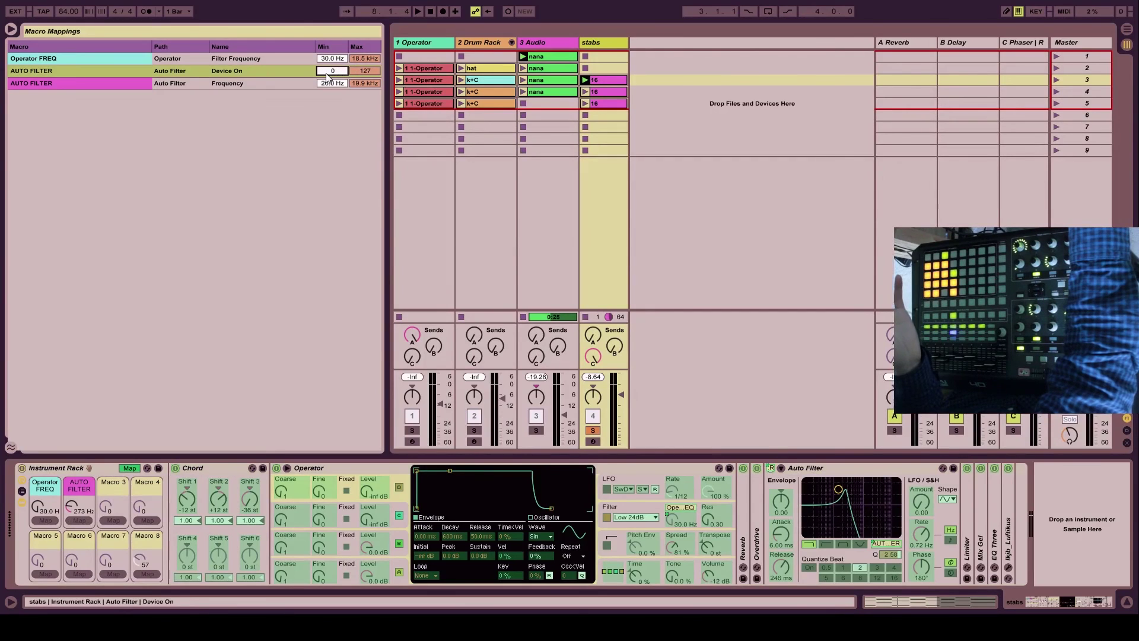
left_click(373, 72)
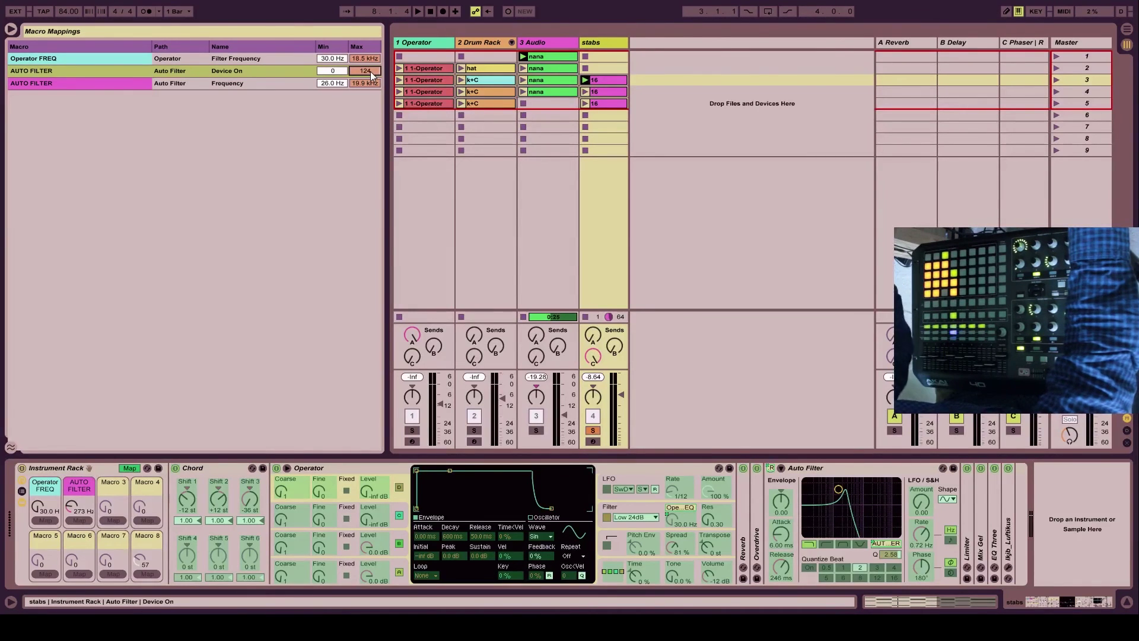
key("ctrl+m")
key("ctrl+m")
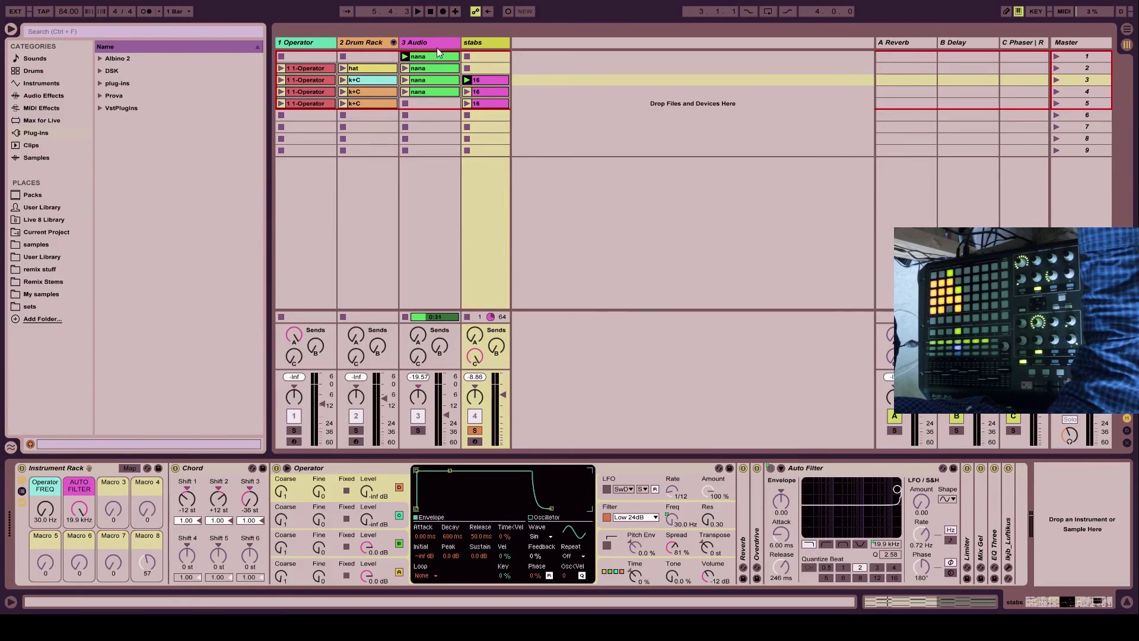
Step: Select the 3 Audio track to show its Audio Effect Rack and Auto Filter
left_click(437, 48)
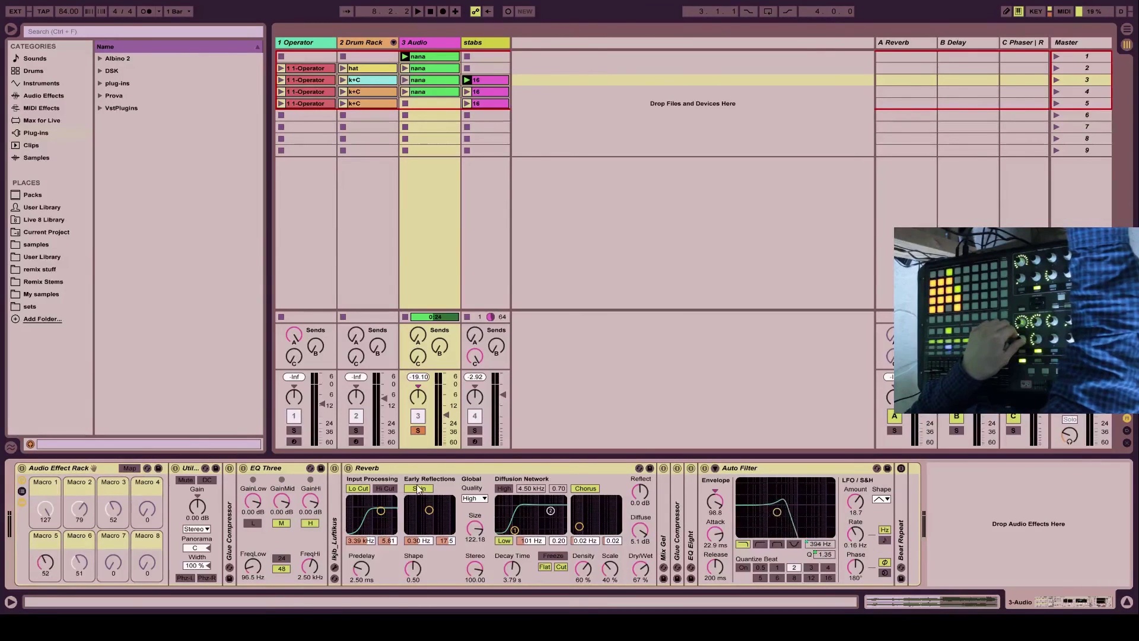
Step: Raise the minimum of Macro 5's Auto Filter Resonance mapping to 2.39
left_click(130, 468)
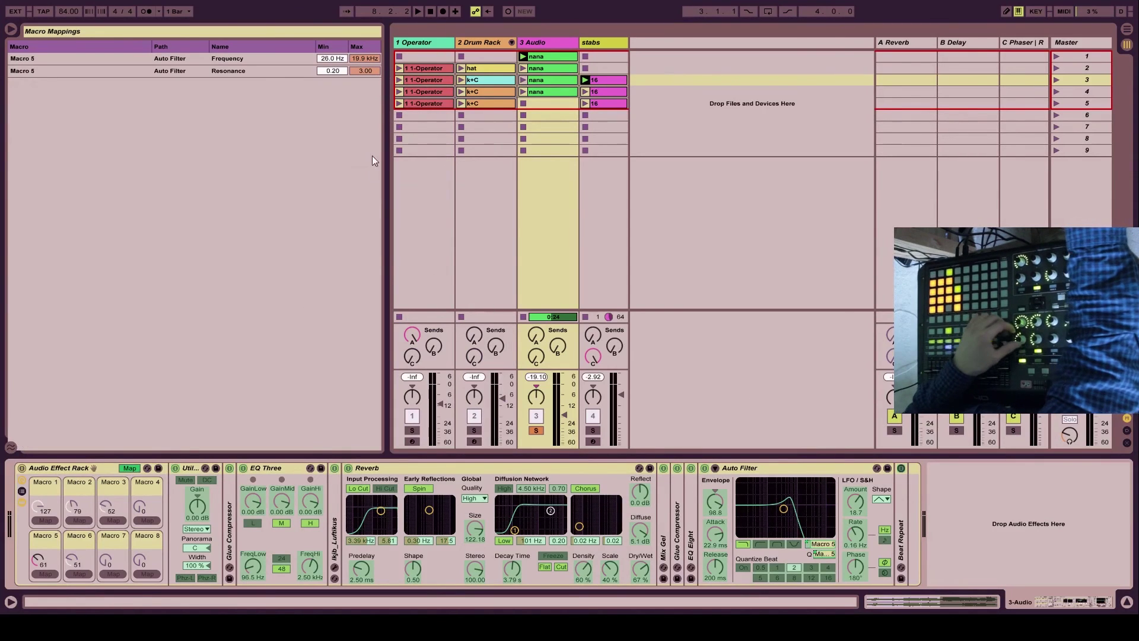
left_click_drag(332, 70, 332, 53)
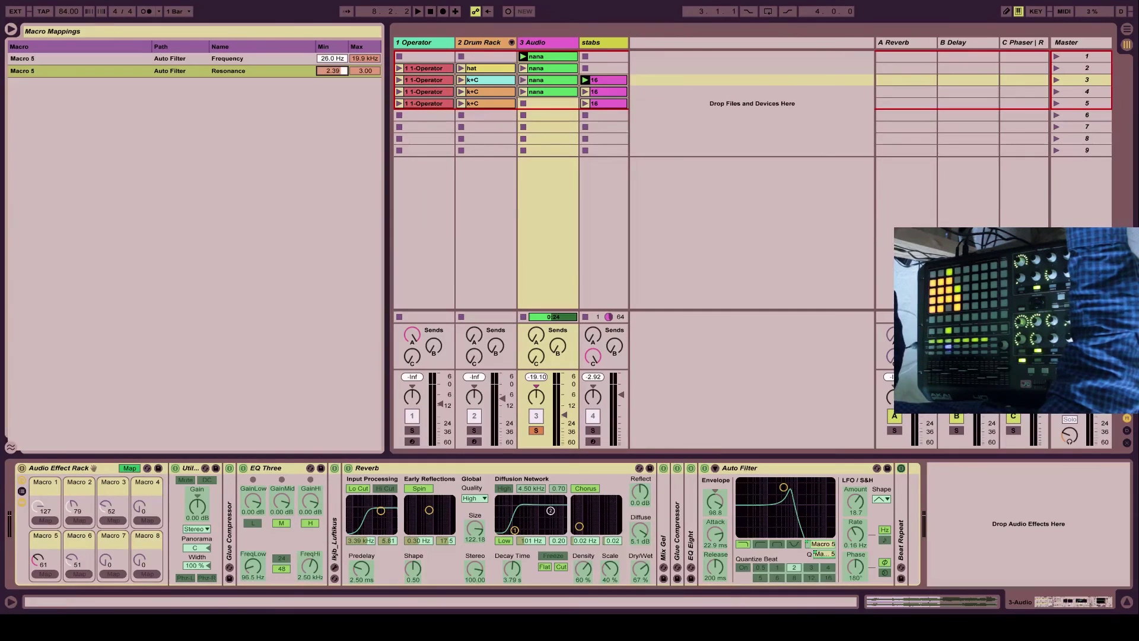
key("ctrl+m")
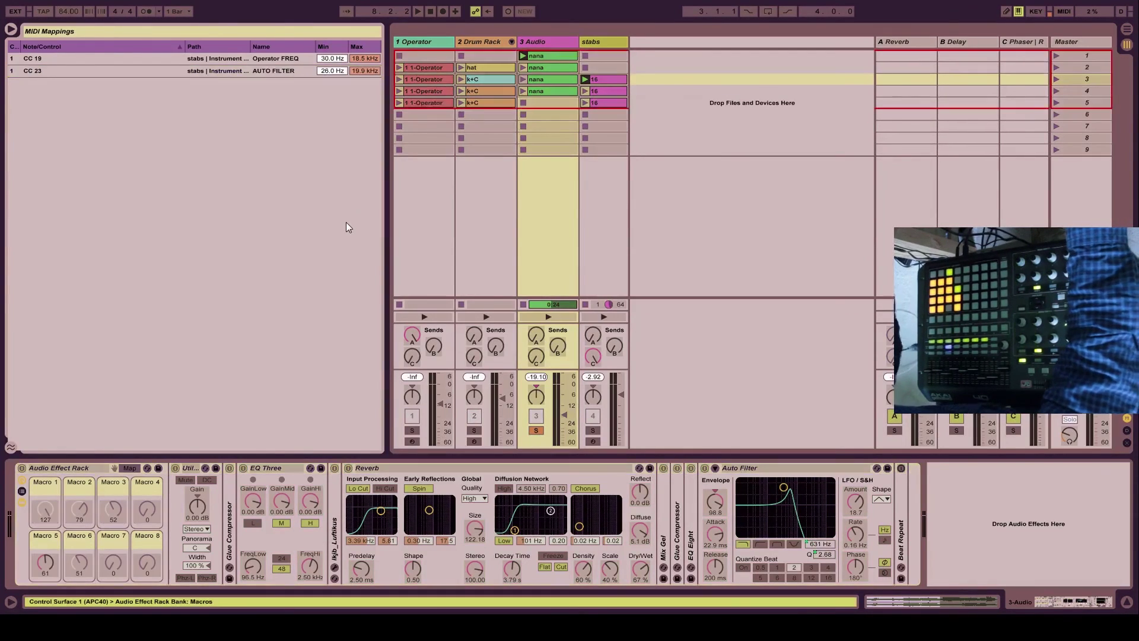
key("ctrl+m")
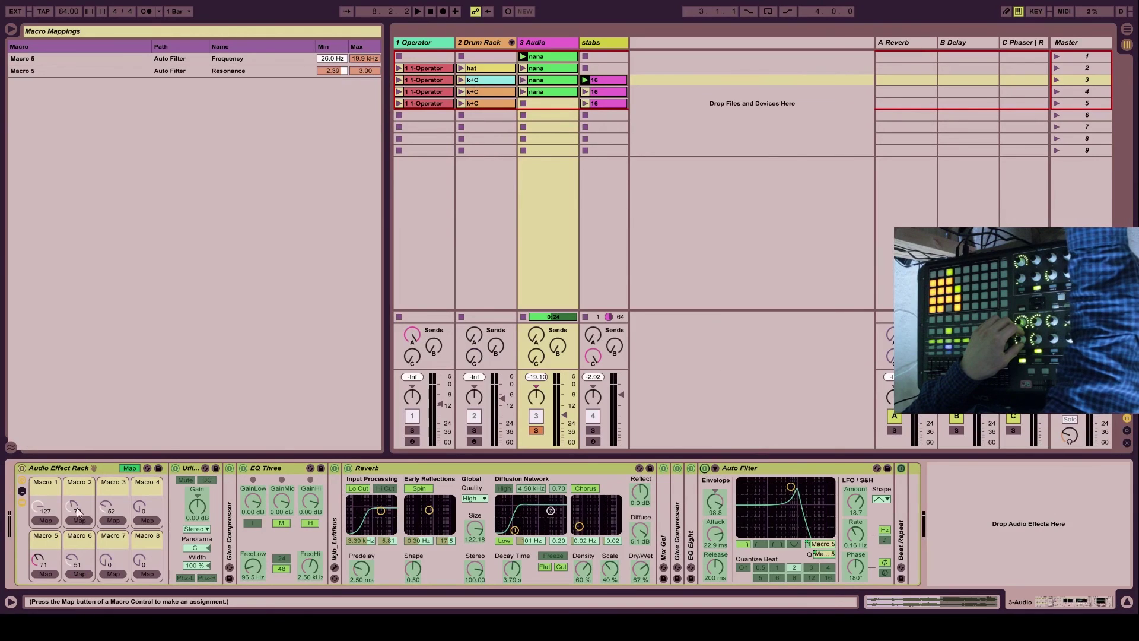
Step: Map Auto Filter's Device On to Macro 5 with a 0–125 range, then close mapping mode
left_click(39, 576)
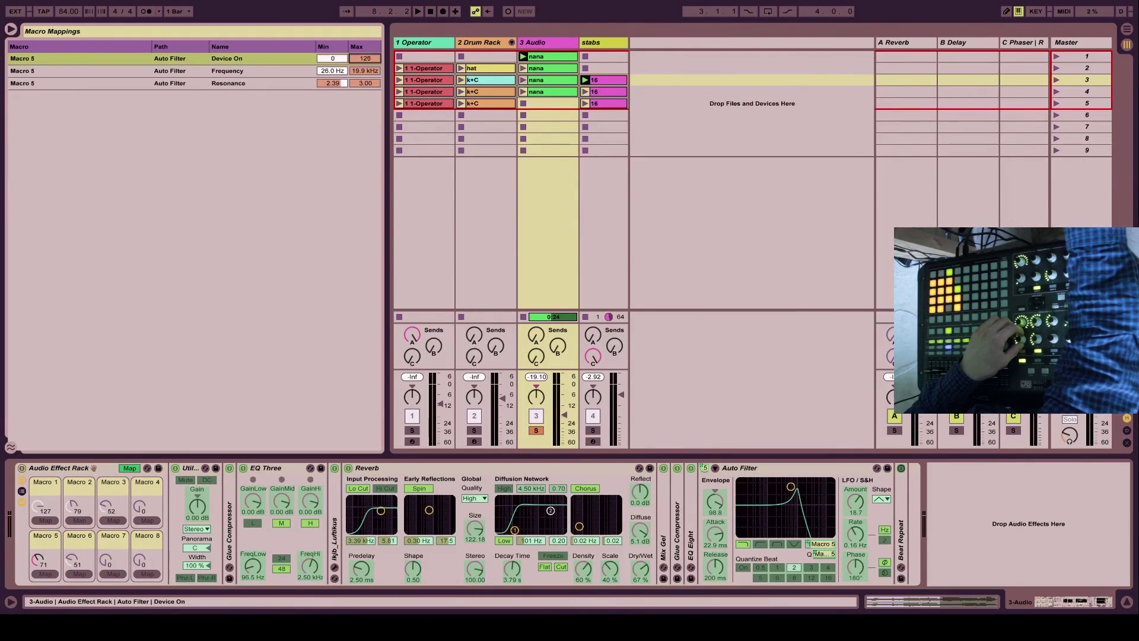
left_click_drag(379, 60, 377, 67)
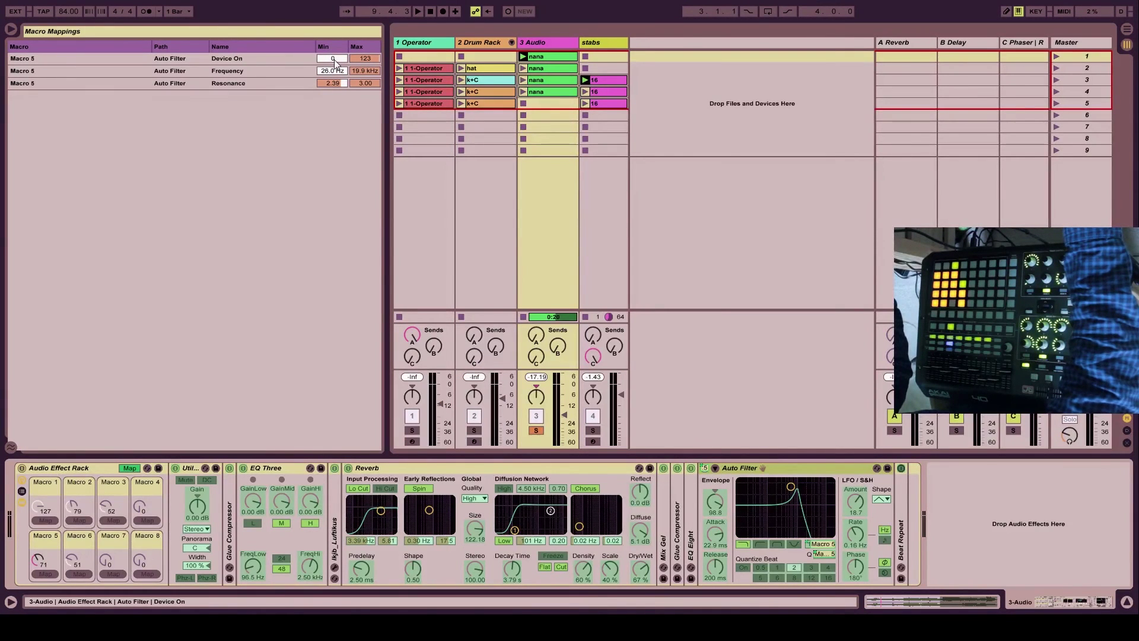
left_click(295, 59)
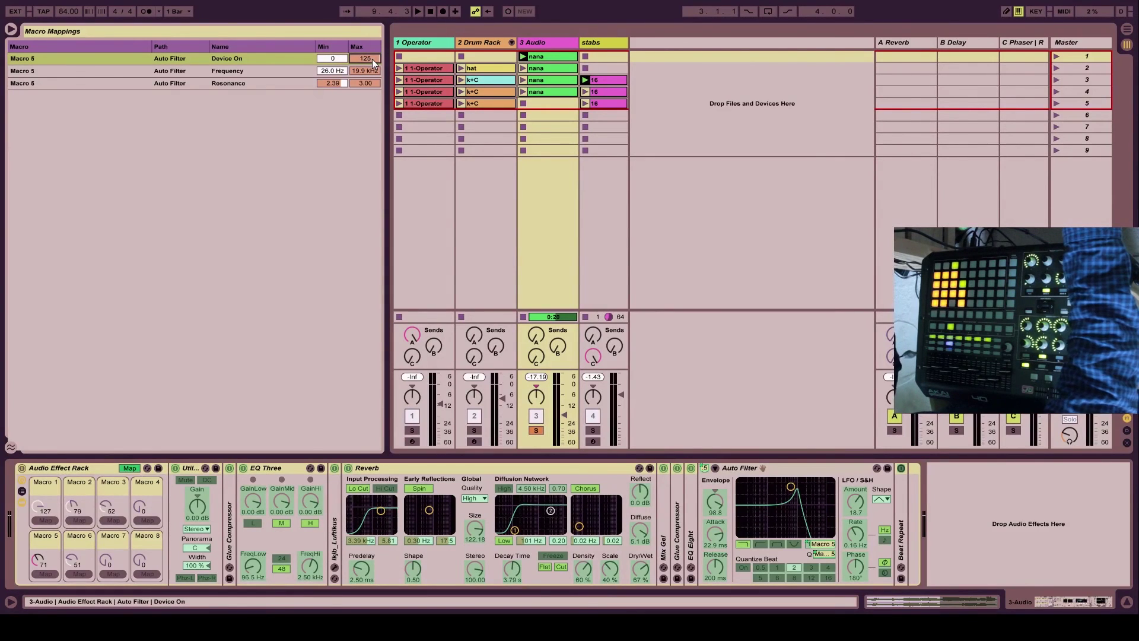
key("ctrl+m")
key("ctrl+m")
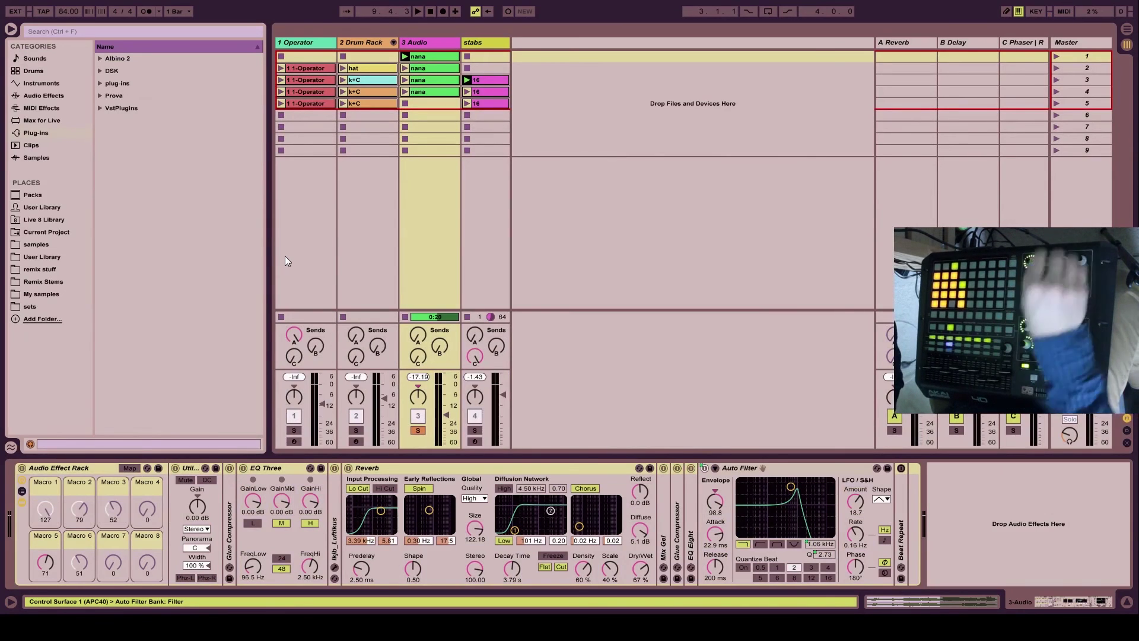
Step: Fold and unfold the Audio Effect Rack to bring its devices back into view
double_click(81, 466)
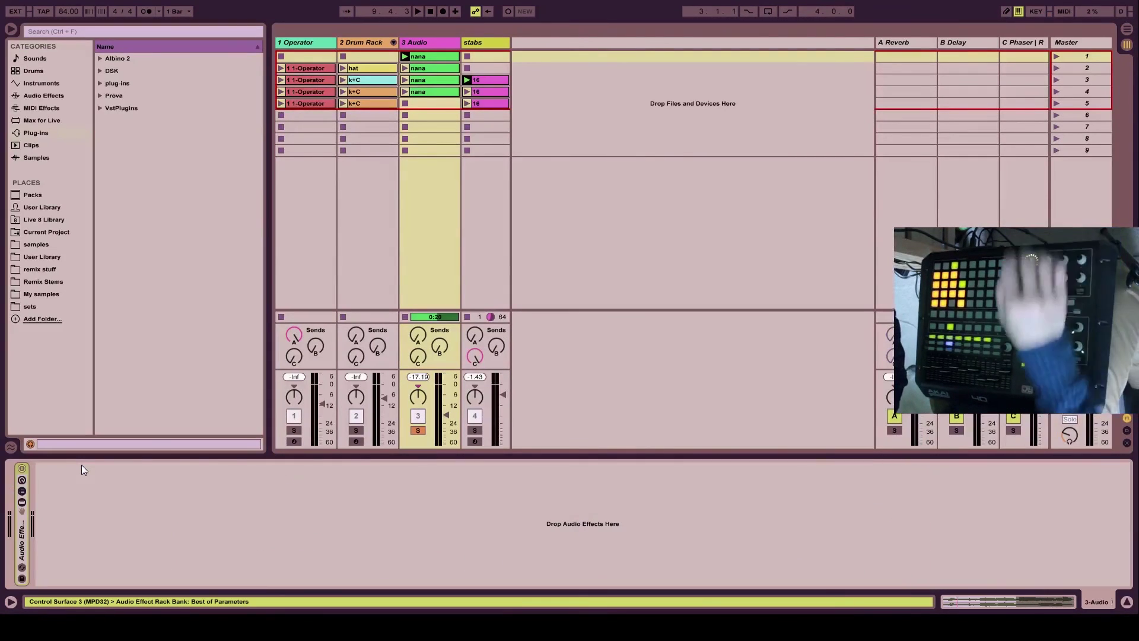
double_click(24, 529)
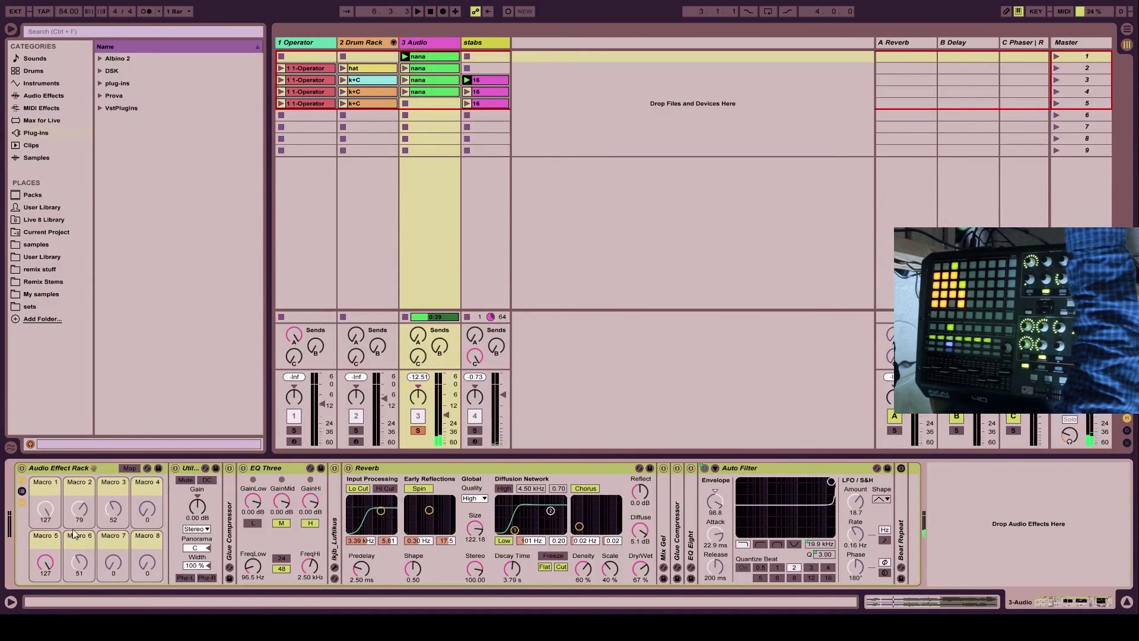
Step: Map Macros 1, 2 and 6 to Reverb Dry/Wet, Auto Filter LFO Amount and LFO Frequency
left_click(858, 503)
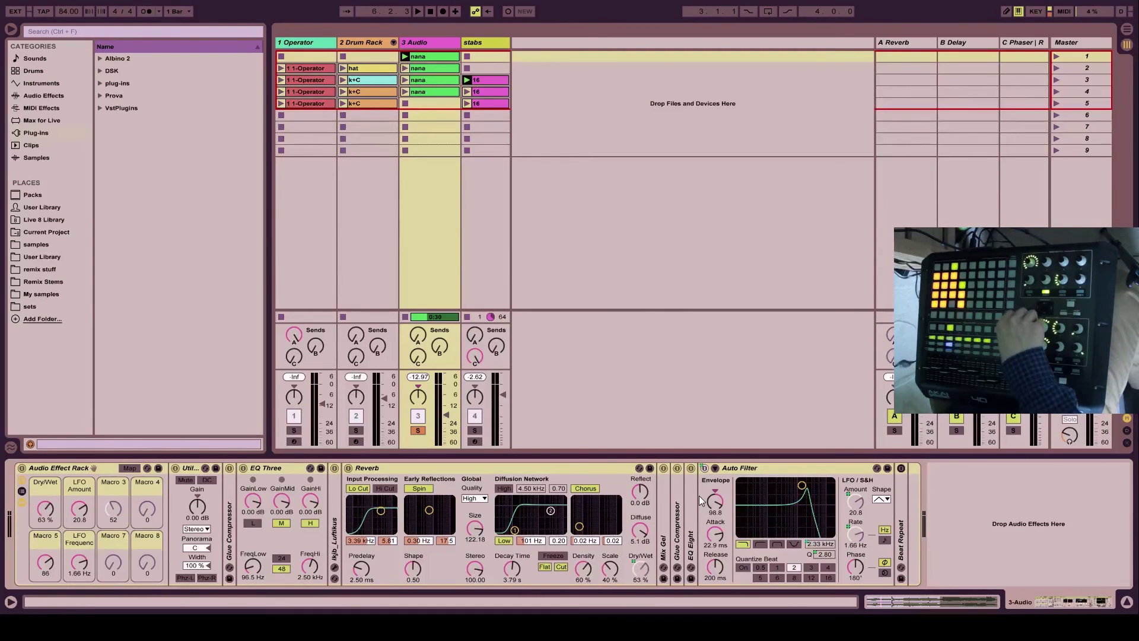
left_click(129, 469)
left_click(130, 469)
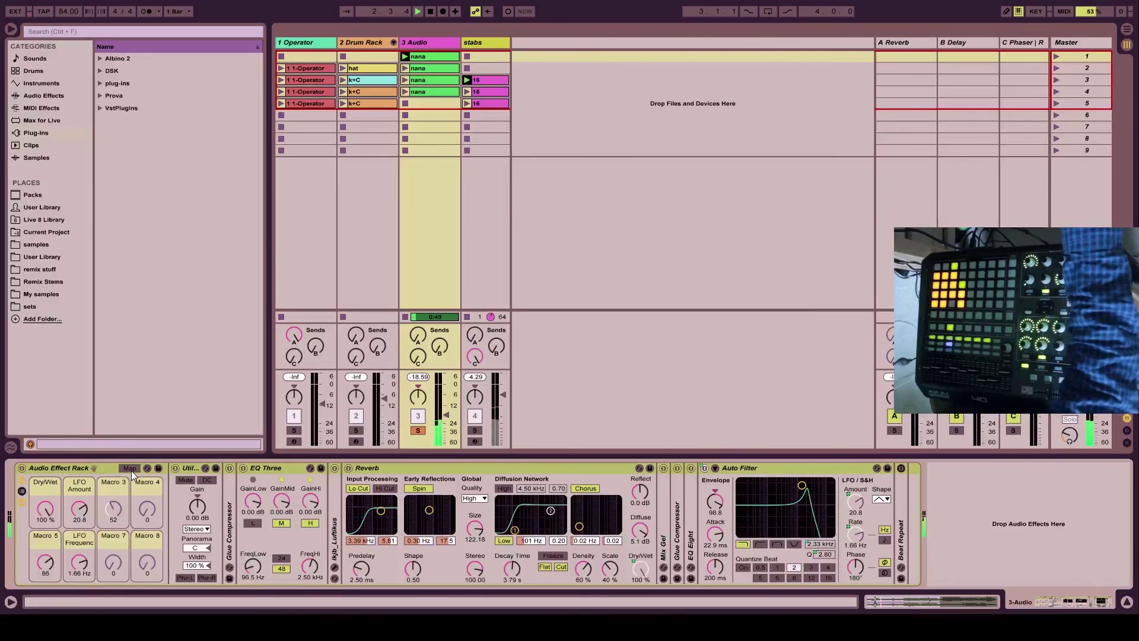
Step: Cap the Dry/Wet macro's maximum at 56 % in Macro Mappings and leave mapping mode
left_click(131, 471)
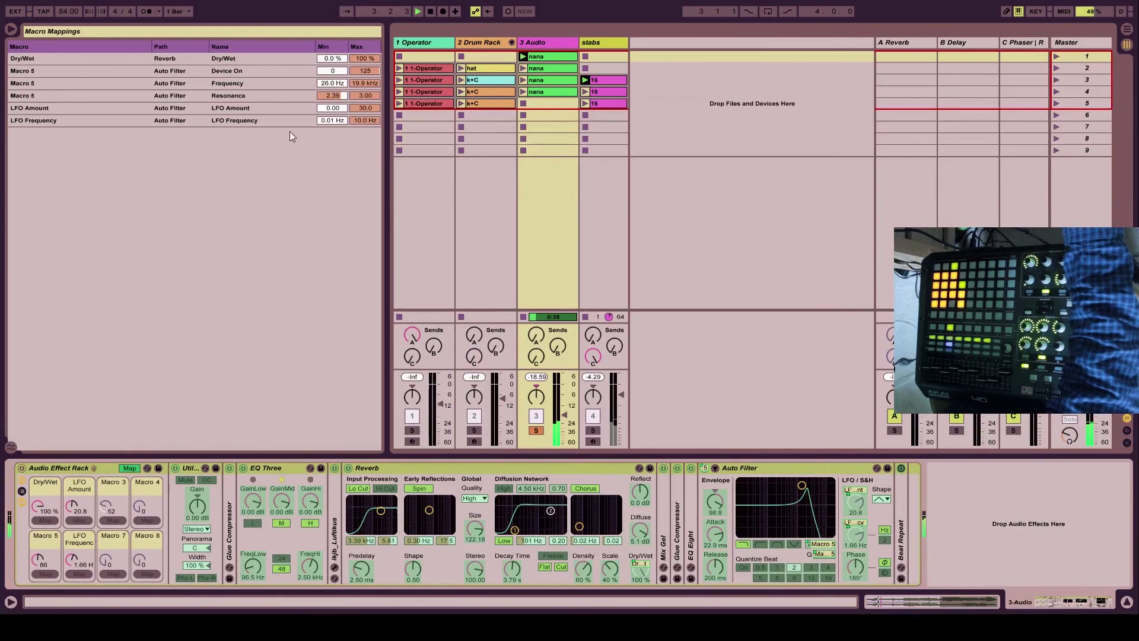
left_click_drag(365, 58, 365, 69)
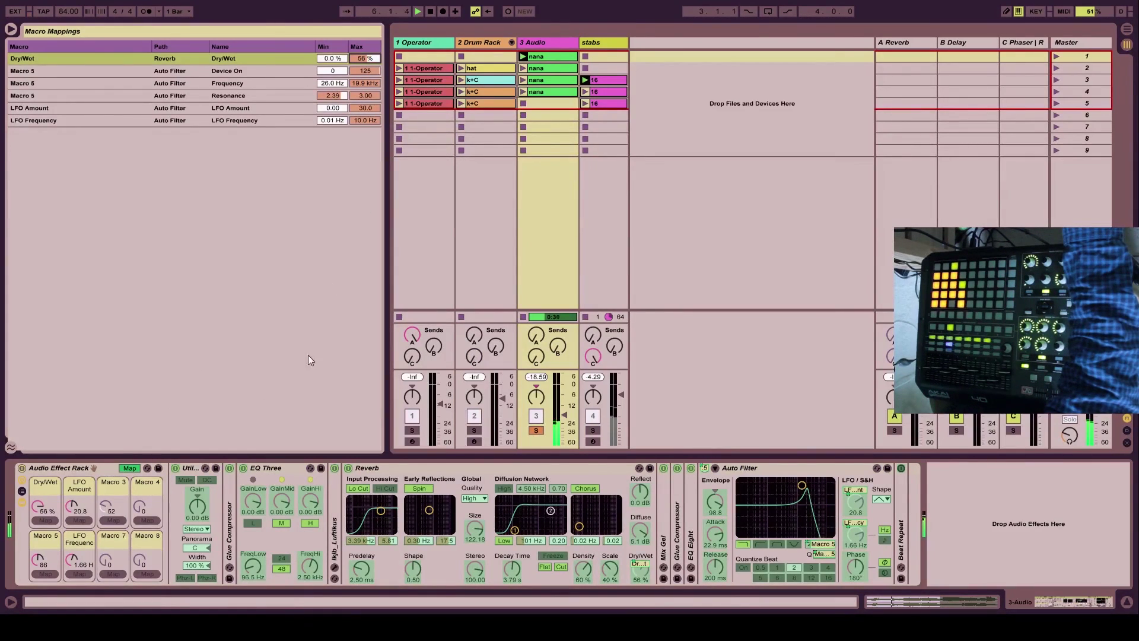
left_click(129, 468)
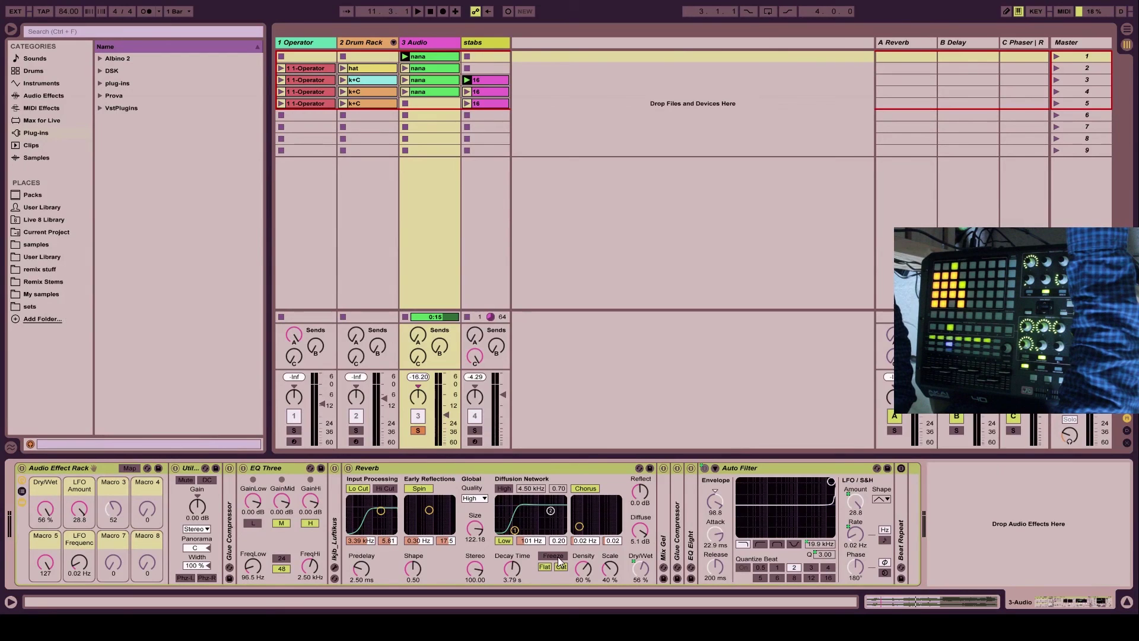
Step: Start playback, try the Reverb's Freeze on and off, and enter MIDI Map mode
key("space")
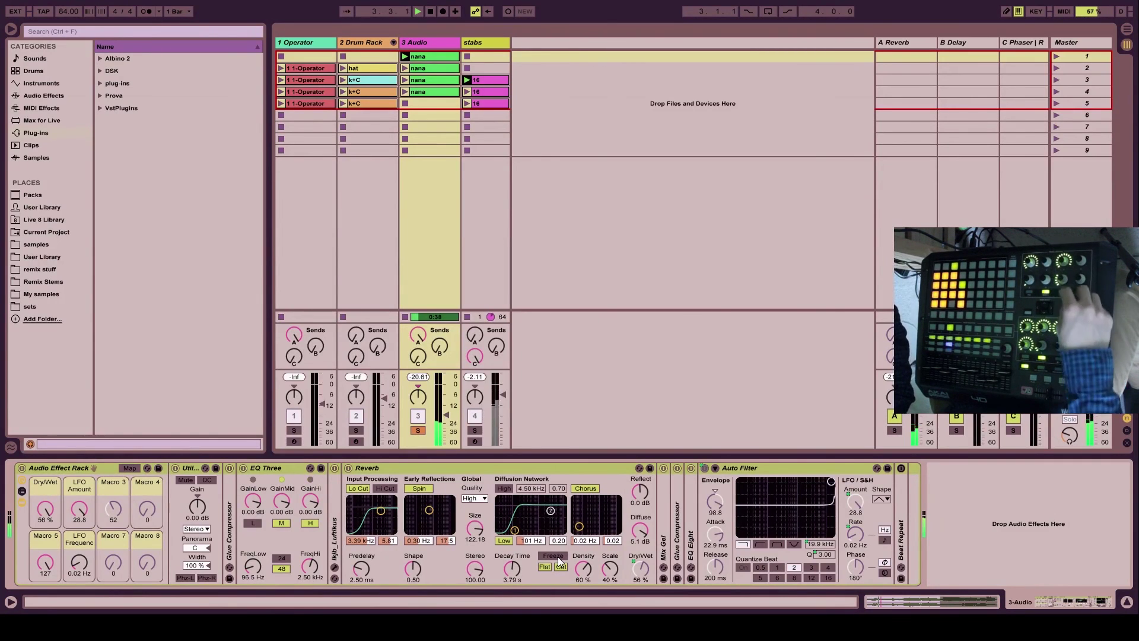
left_click(558, 558)
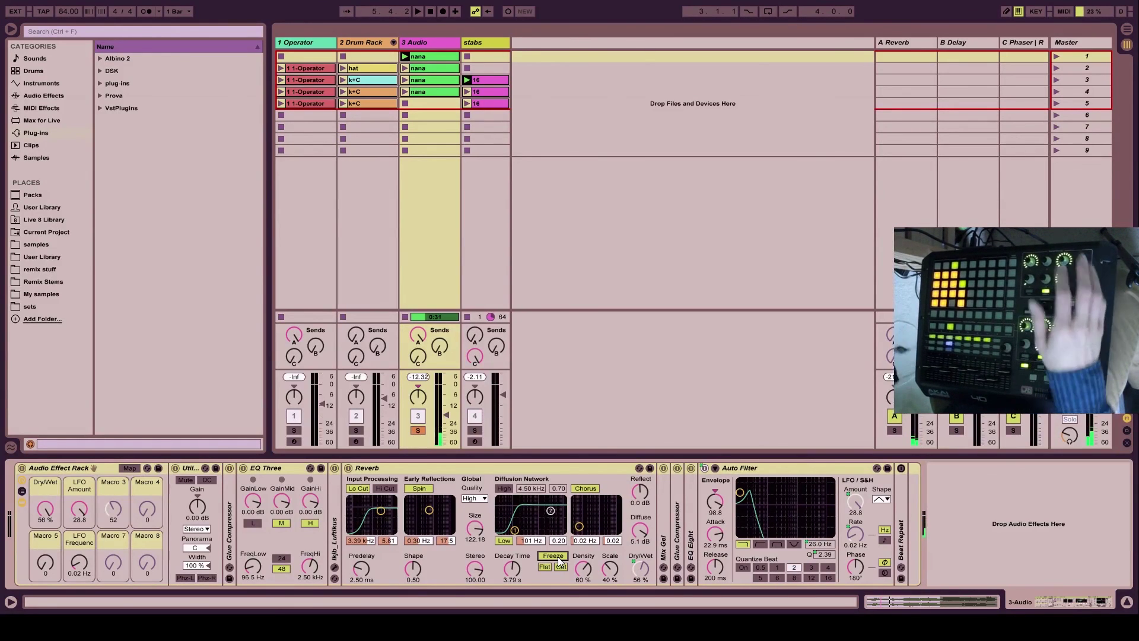
left_click(558, 560)
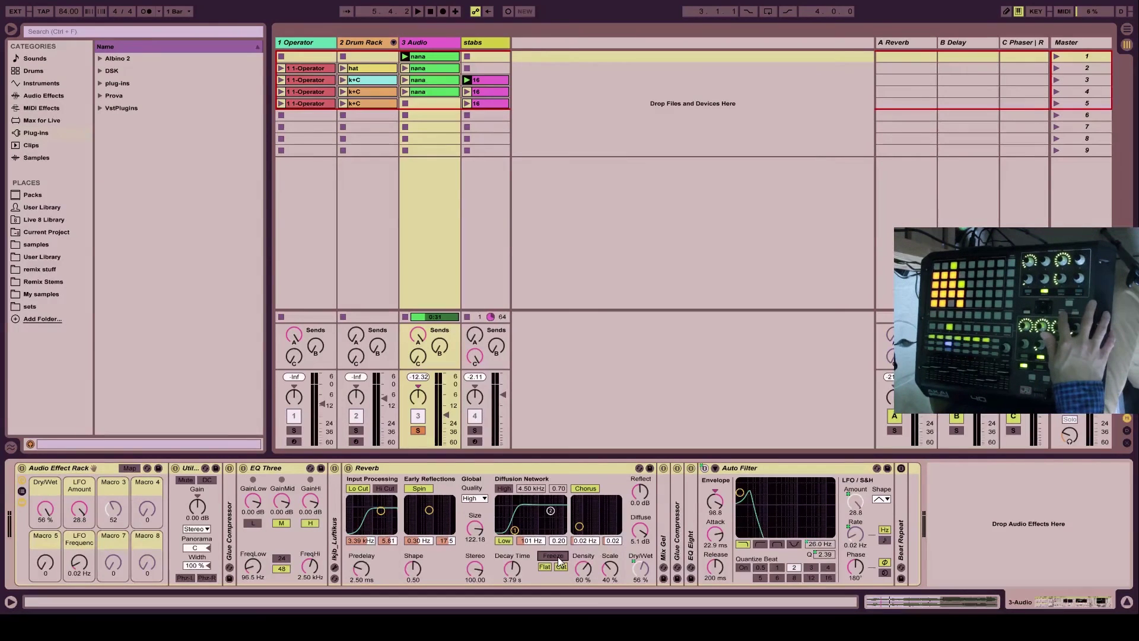
key("ctrl+m")
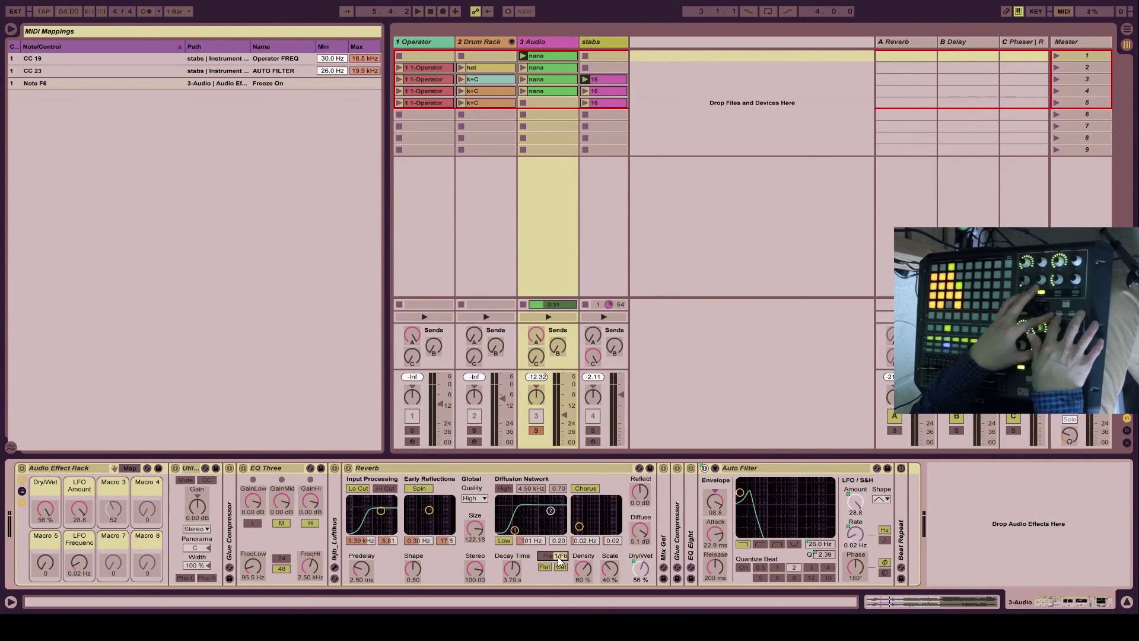
Step: Exit MIDI Map mode with the Reverb's Freeze mapped to note F6
key("ctrl+m")
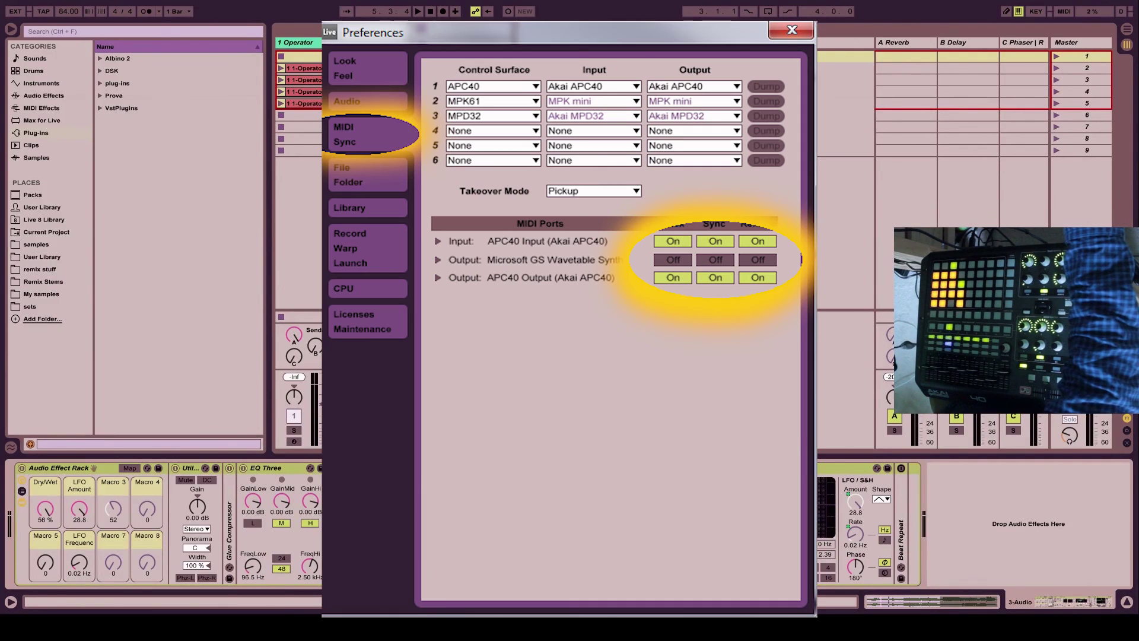
Step: Make Live fill the whole screen and close the Preferences
key("F11")
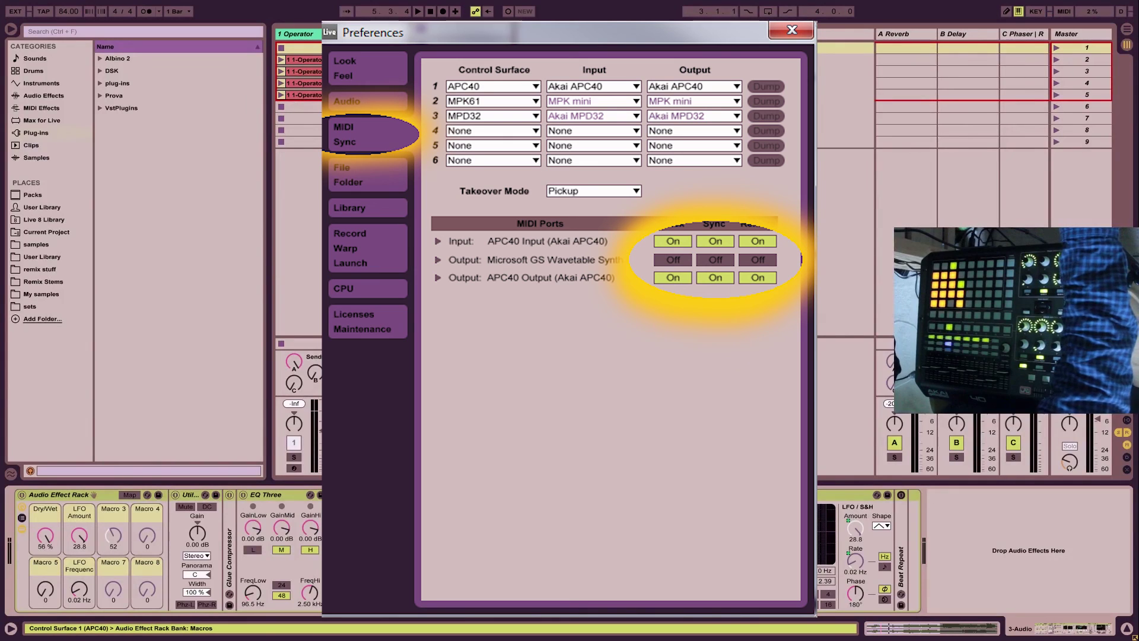
key("Escape")
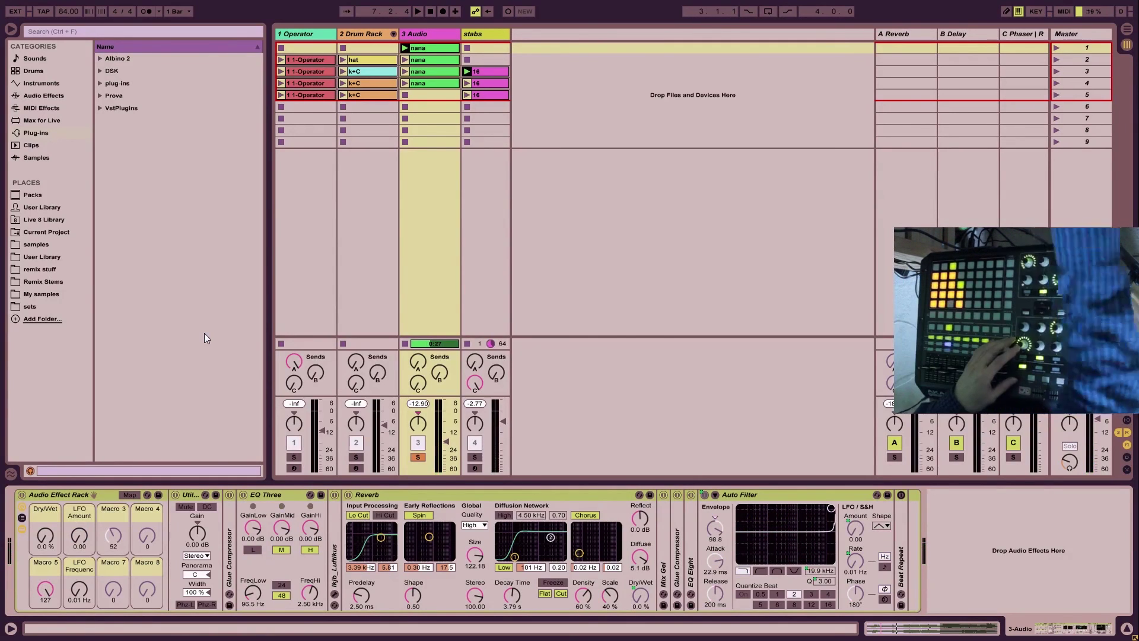
Step: Unsolo track 3 and show the 2 Drum Rack track's device chain
left_click(418, 457)
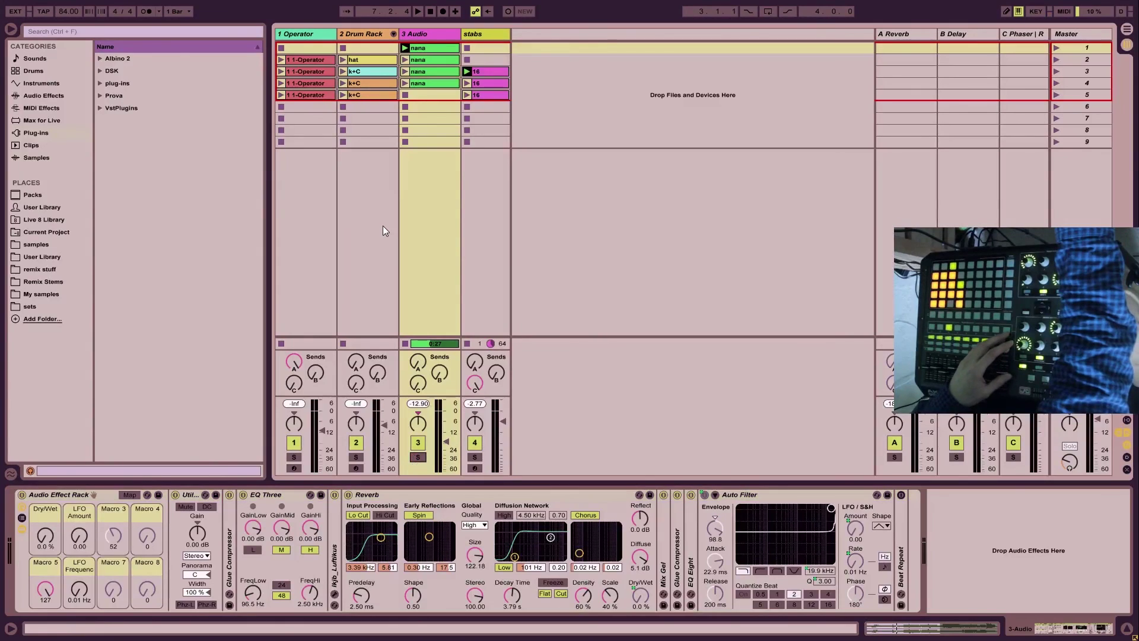
left_click(375, 38)
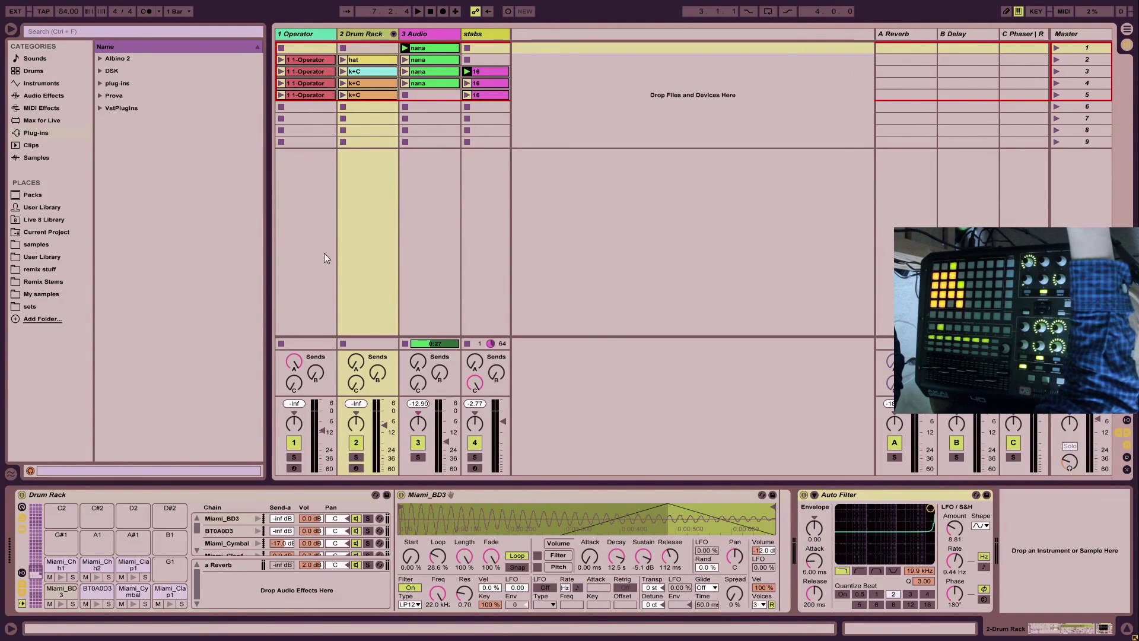
Step: Solo the 2 Drum Rack track and switch off the BT0A0D3 pad's own solo
left_click(73, 603)
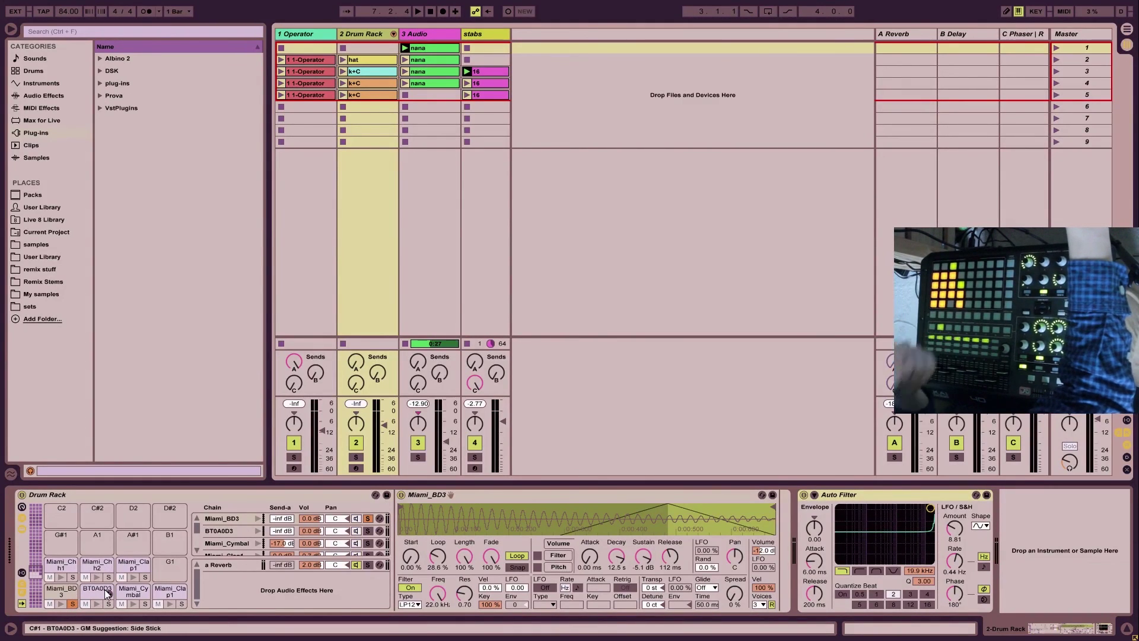
left_click(108, 604)
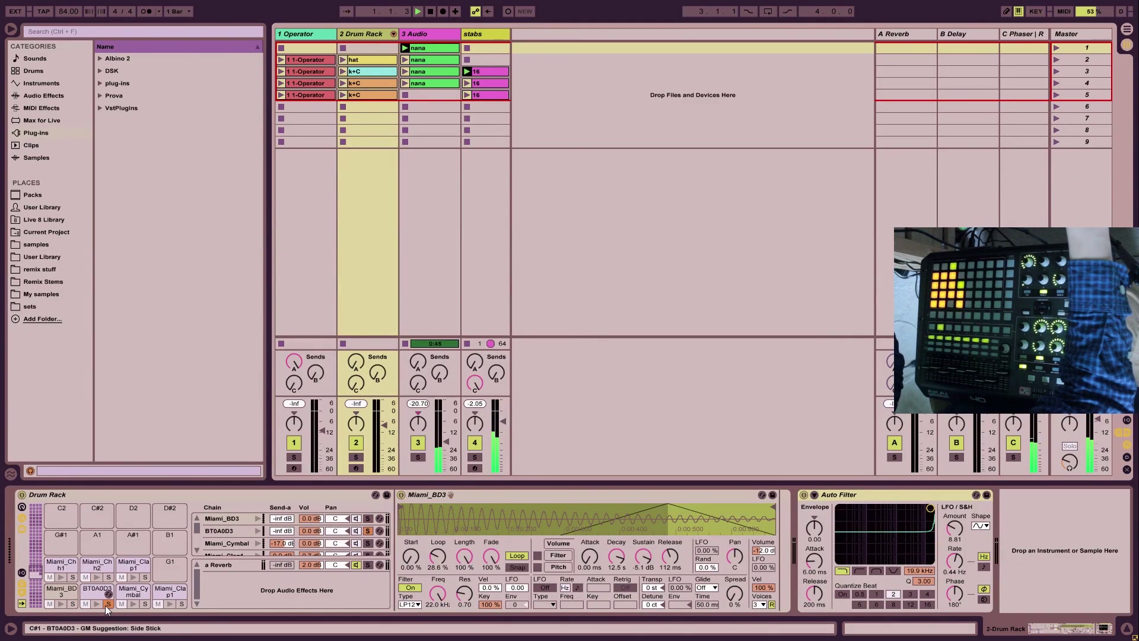
left_click(356, 457)
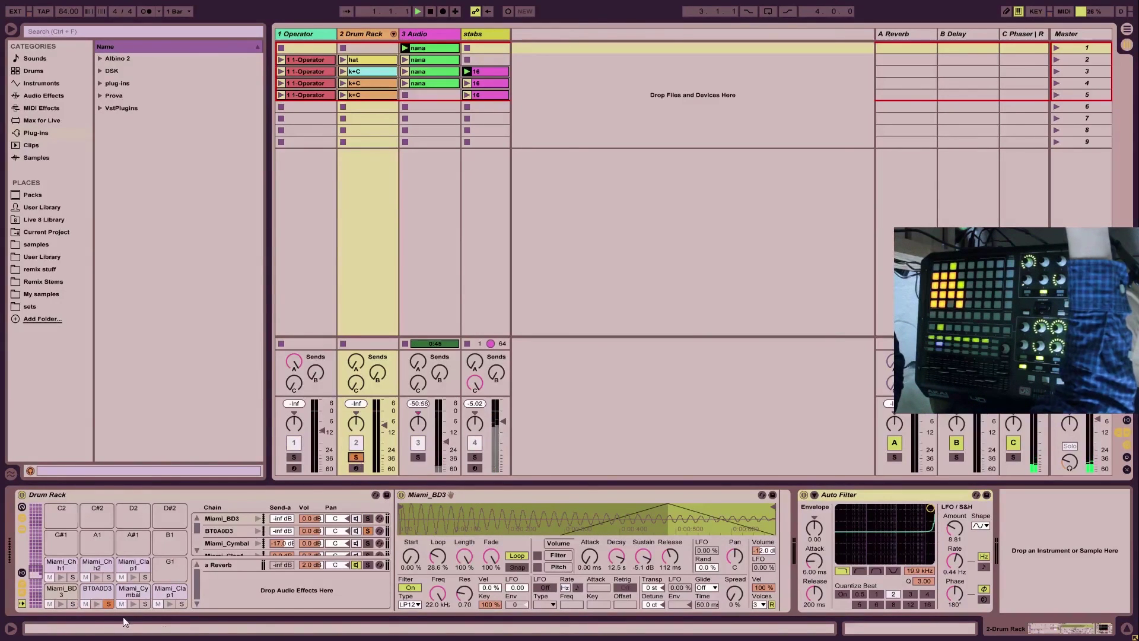
left_click(95, 601)
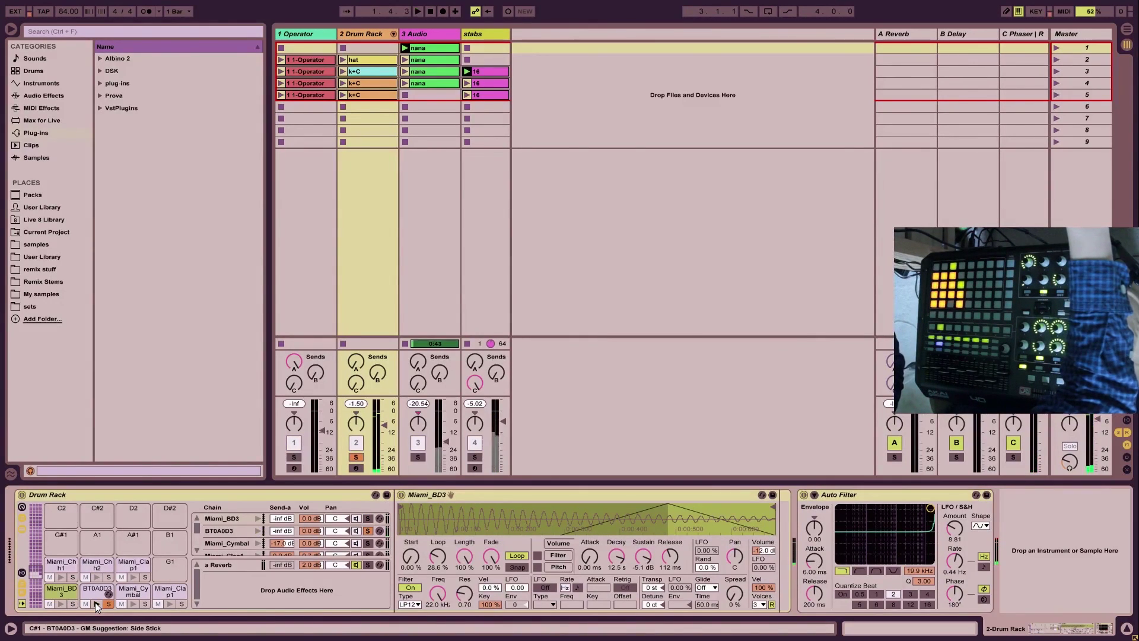
left_click(107, 604)
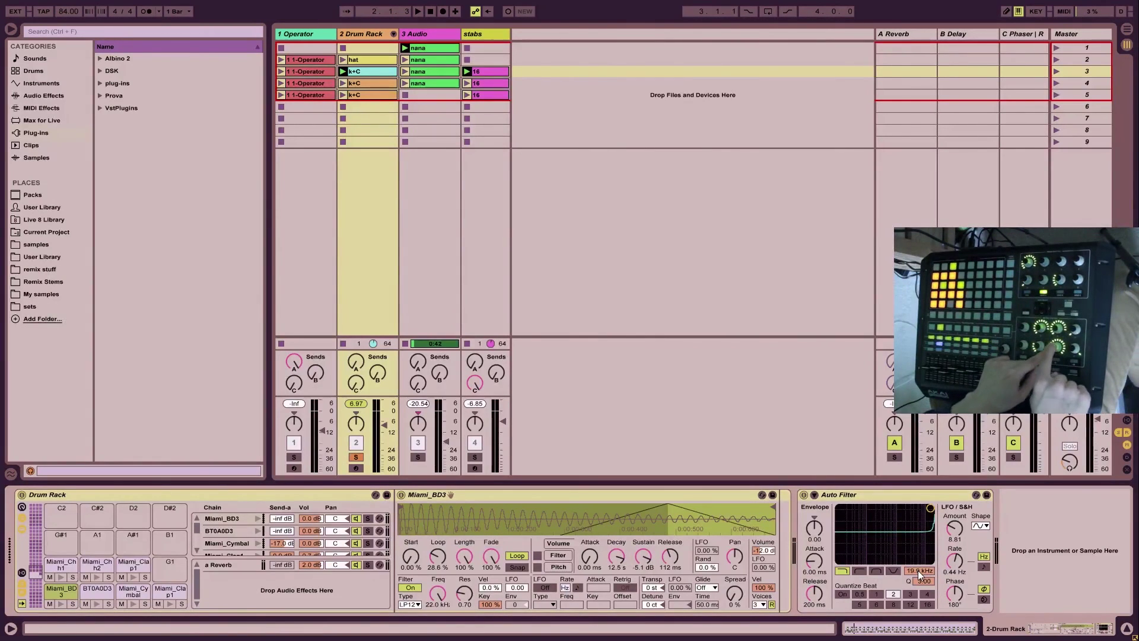
Step: Lower the Auto Filter resonance from 3.00 to 0.62, bypassing and re-enabling the filter to compare
key("ctrl+m")
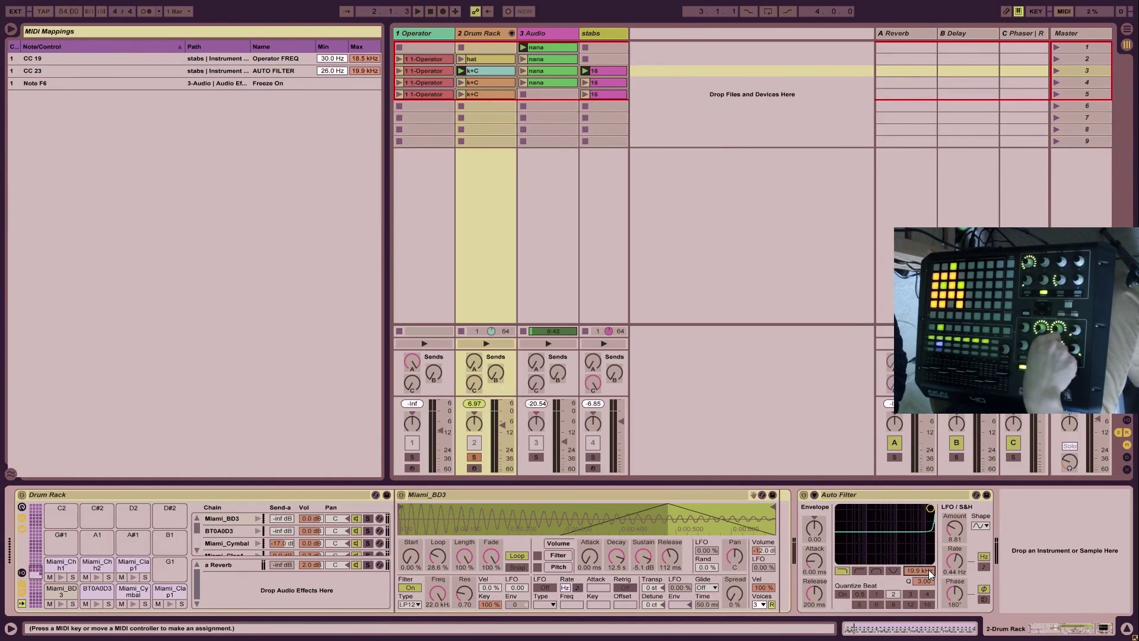
key("ctrl+m")
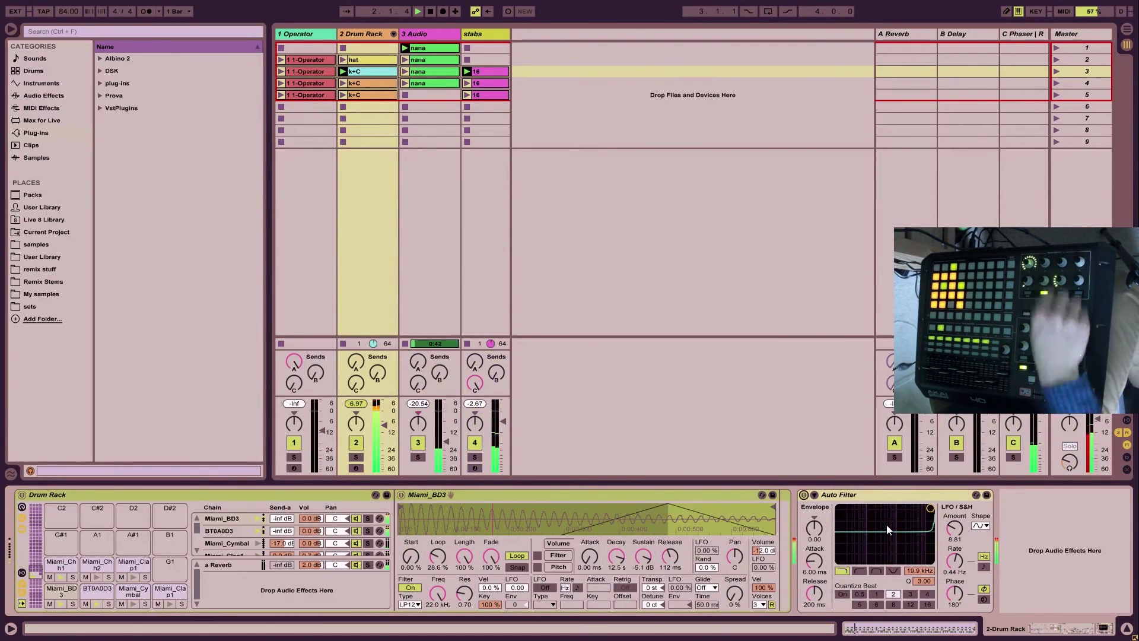
left_click_drag(926, 582, 927, 617)
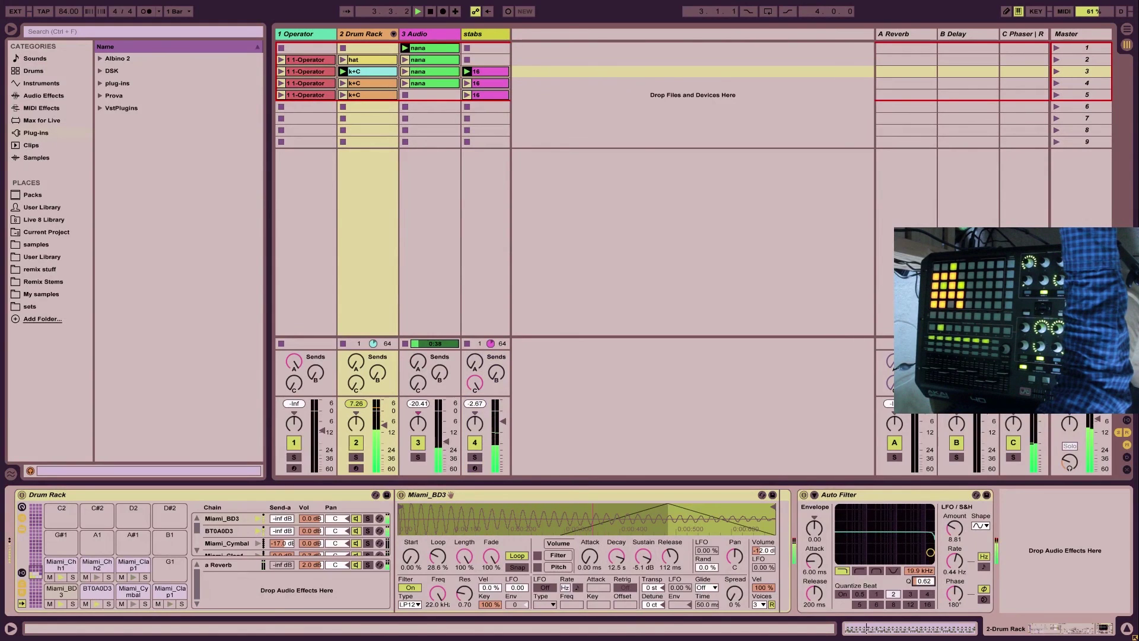
left_click(804, 494)
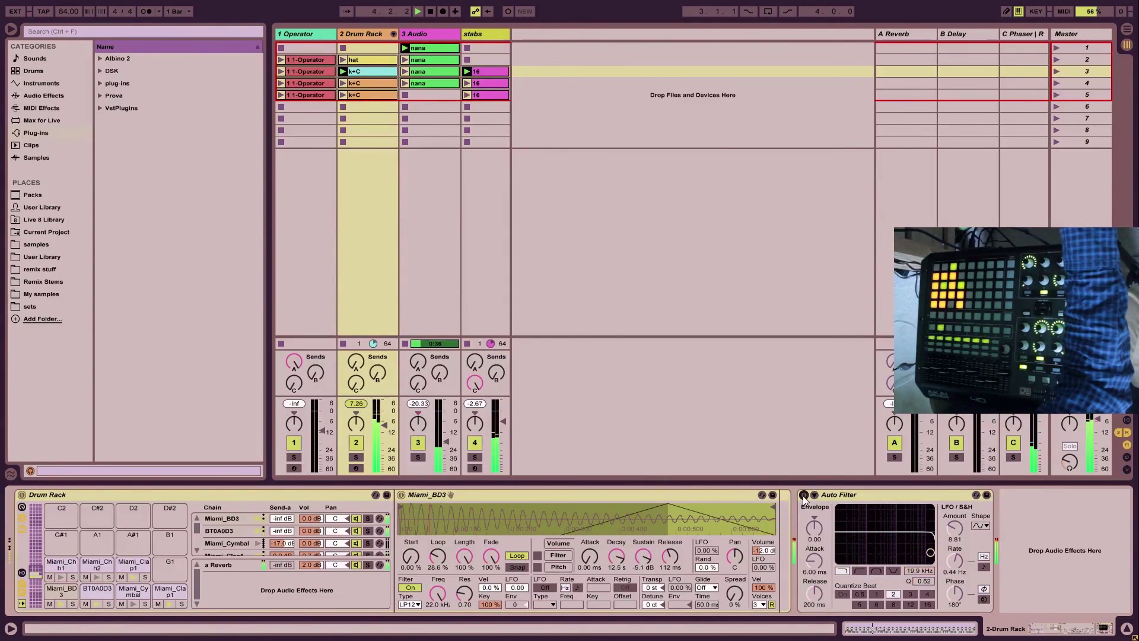
left_click(803, 496)
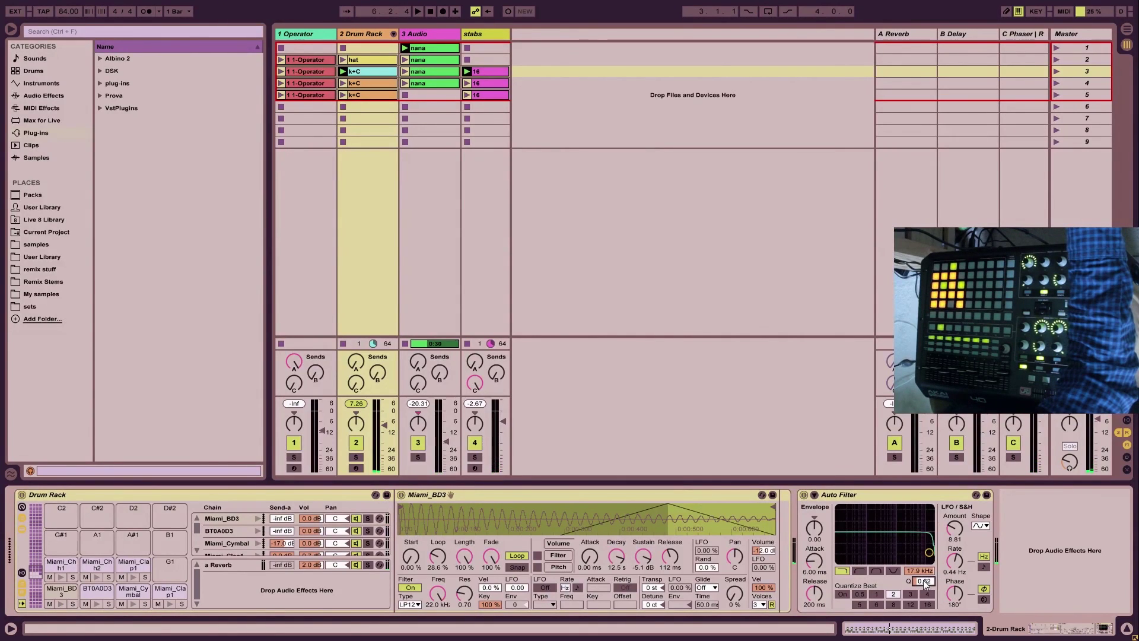
Step: Map the Auto Filter's Frequency and Resonance to APC40 knob CC 22 during playback
key("ctrl+m")
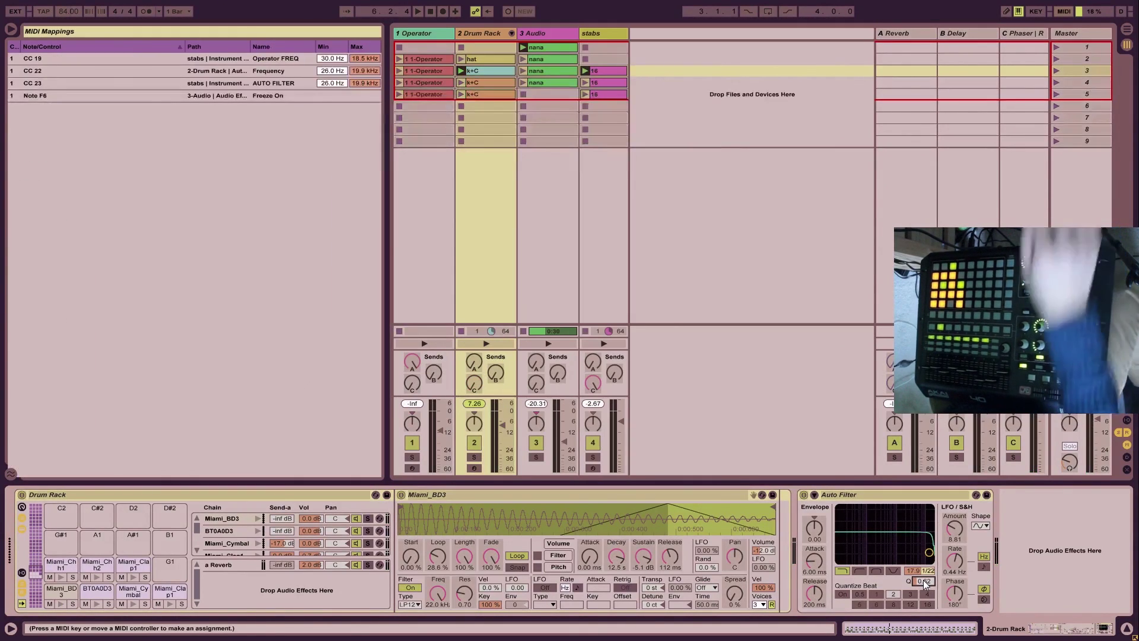
key("ctrl+m")
key("ctrl+m")
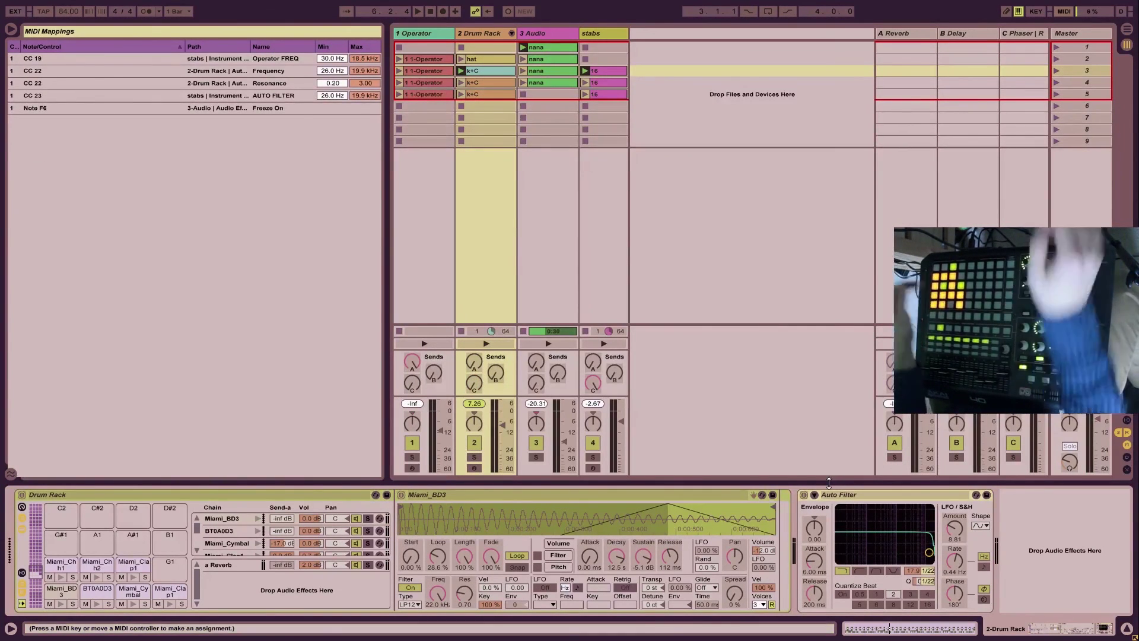
key("ctrl+m")
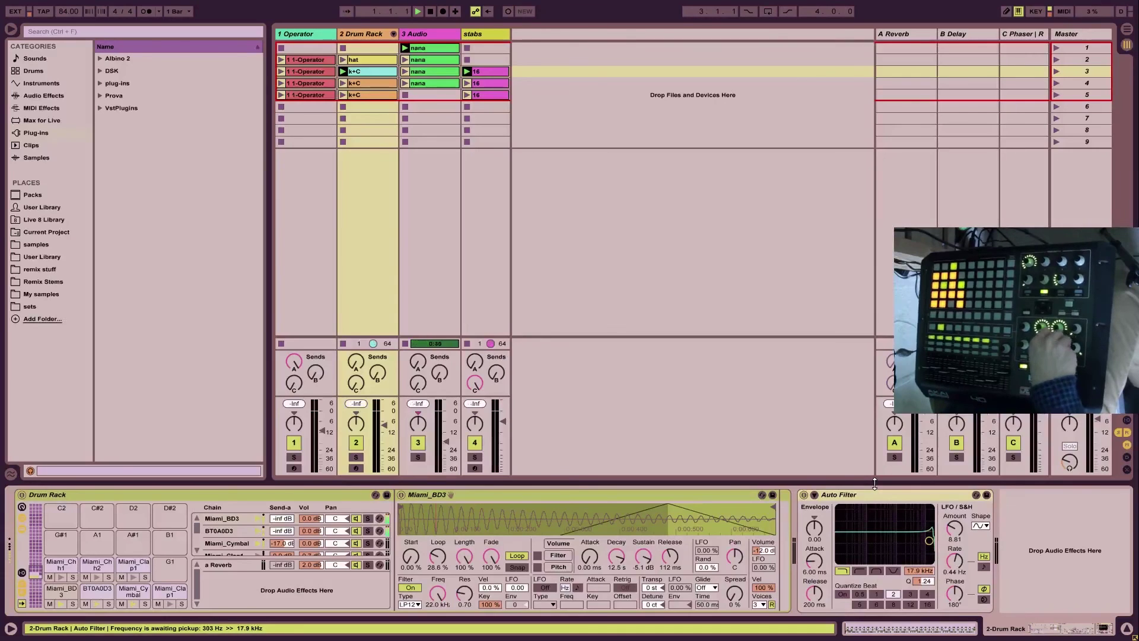
key("space")
key("ctrl+m")
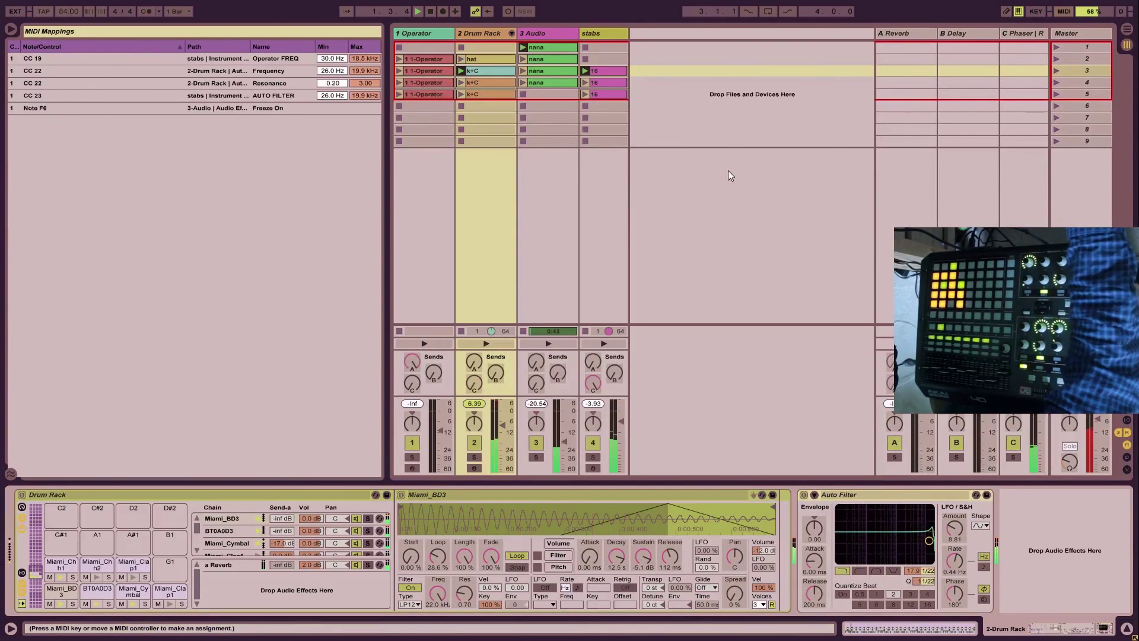
key("ctrl+m")
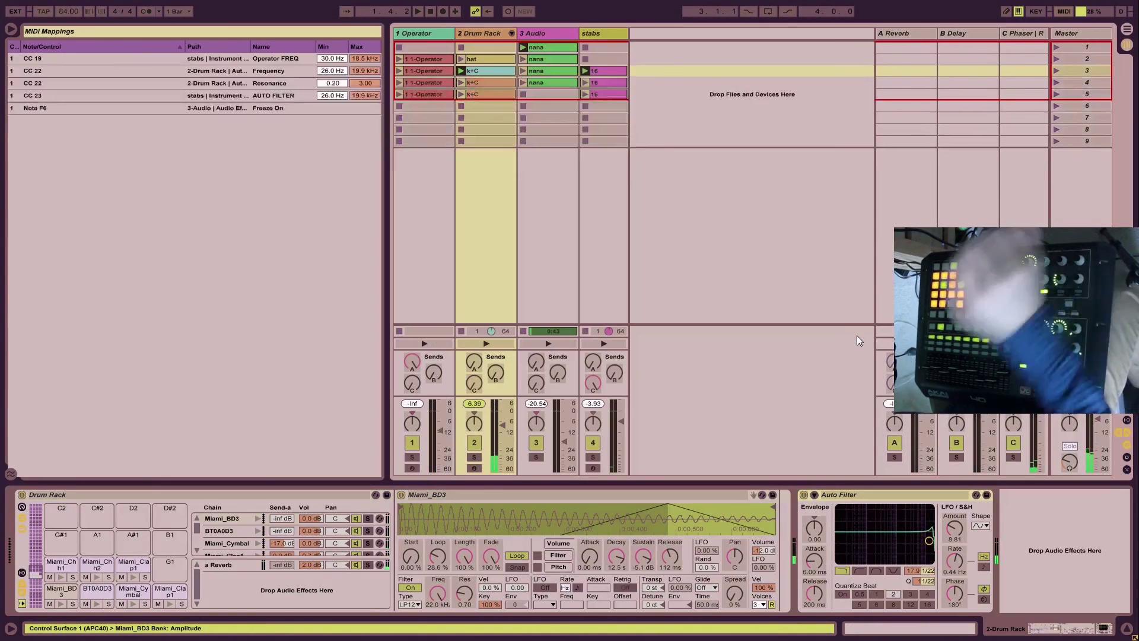
Step: Raise the CC 22 Resonance mapping's minimum to 3.00 and exit MIDI Map mode
key("ctrl+m")
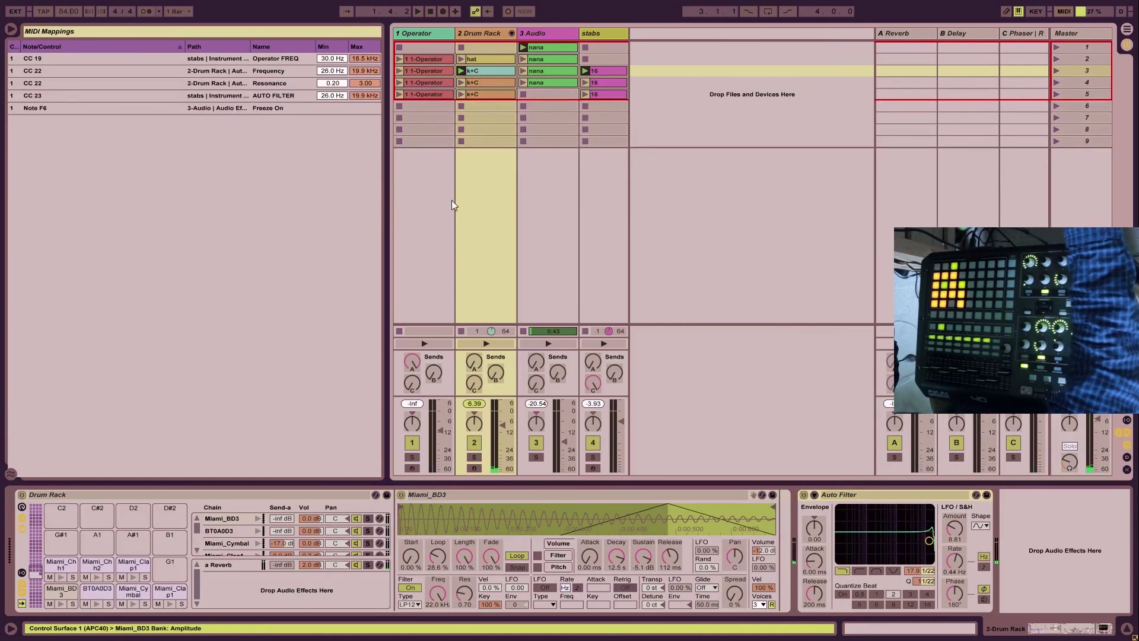
left_click_drag(332, 83, 332, 65)
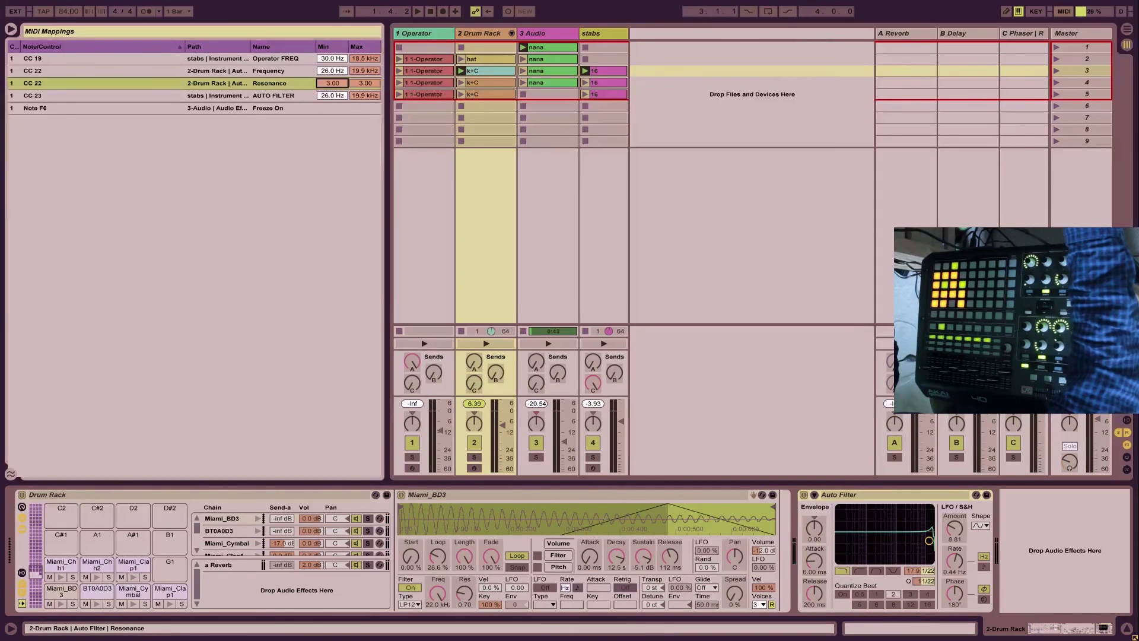
key("ctrl+m")
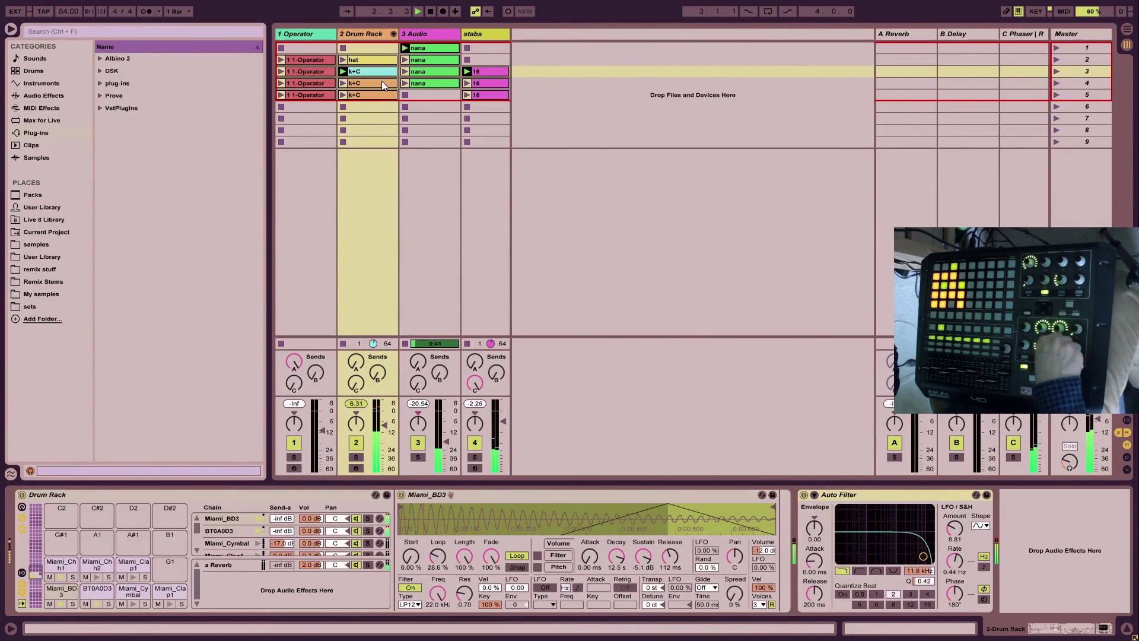
Step: Check the CC 22 filter mappings in MIDI Map mode and play the song to hear them
key("ctrl+m")
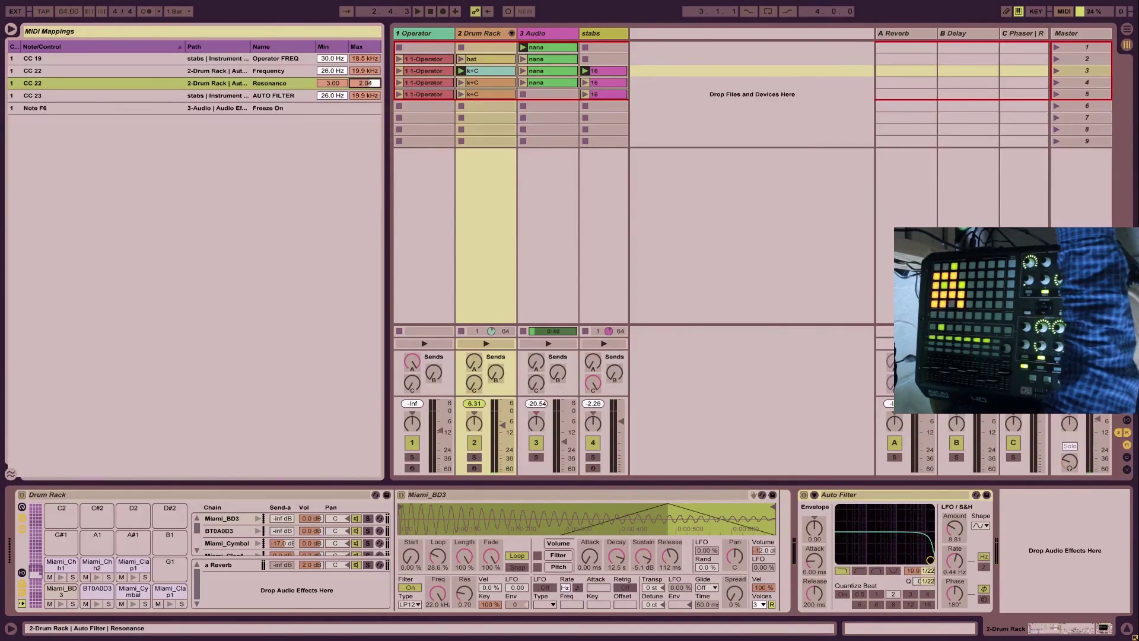
key("ctrl+m")
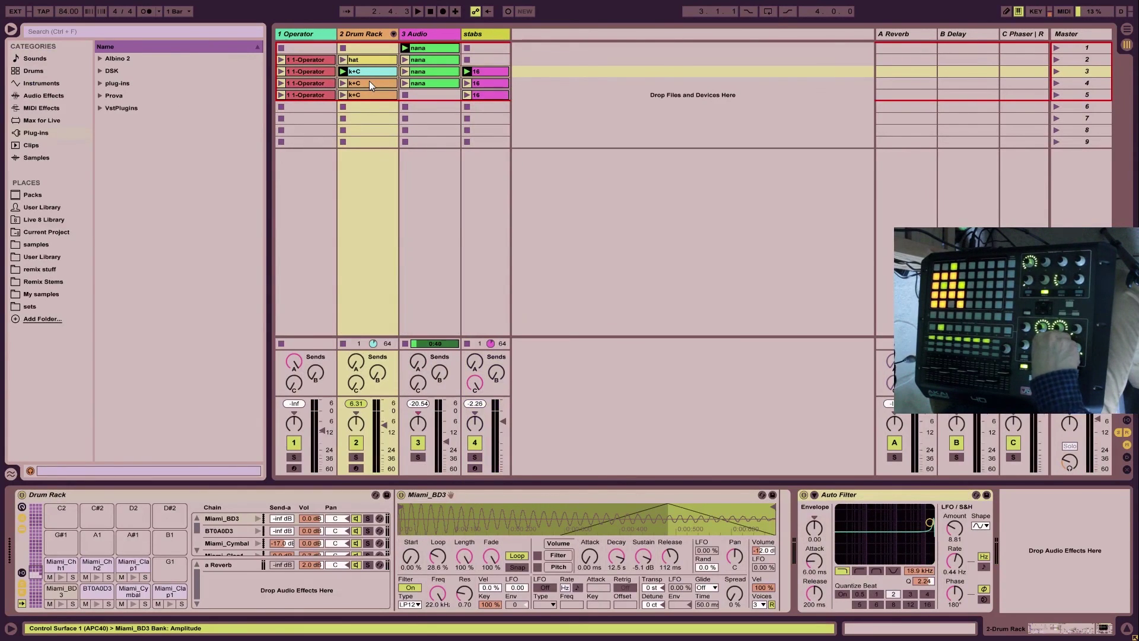
key("ctrl+m")
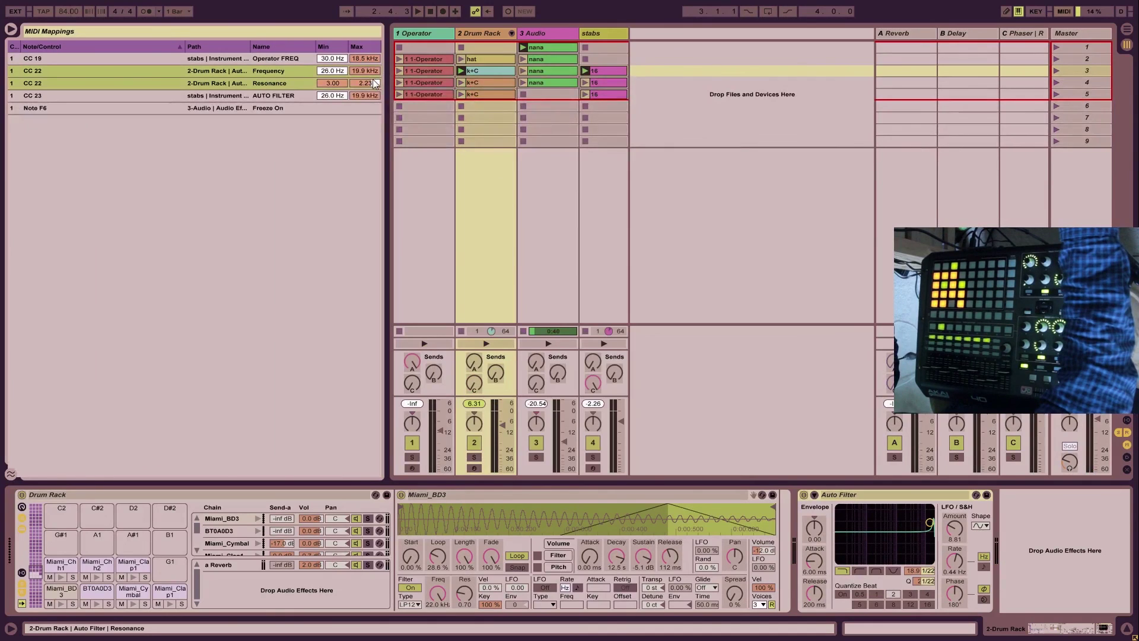
key("ctrl+m")
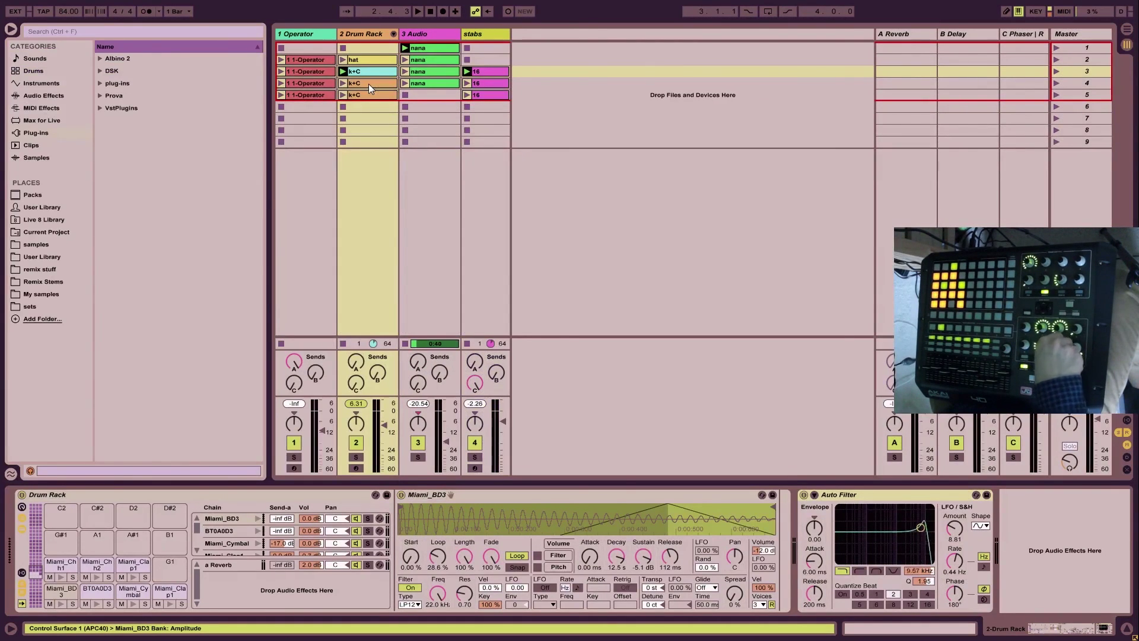
key("space")
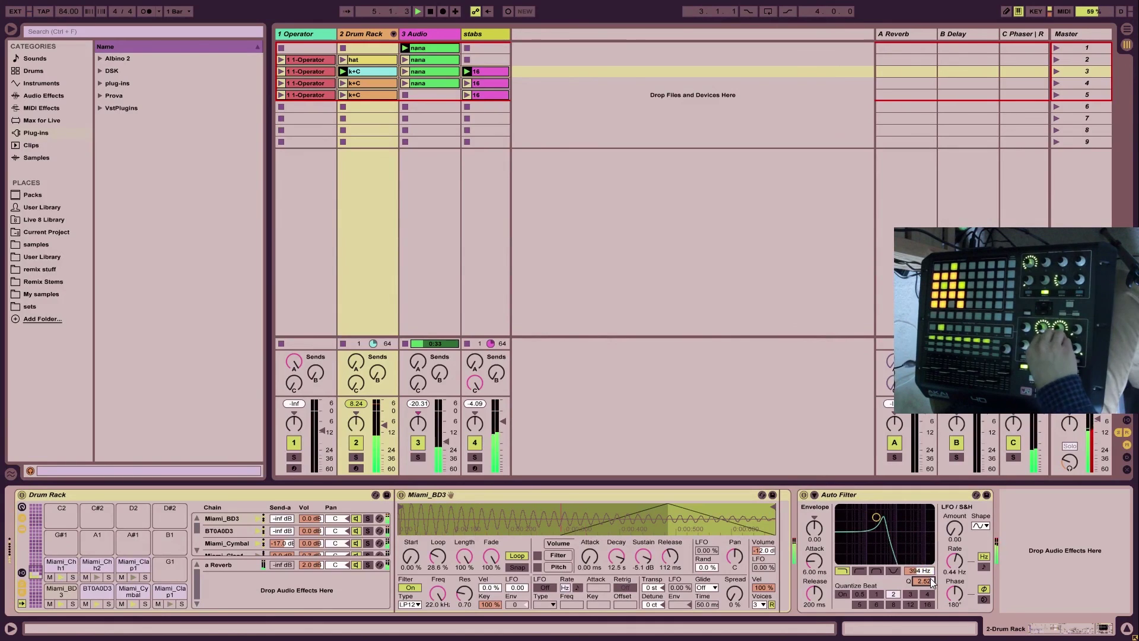
Step: Invert the CC 22 Resonance mapping by giving it a maximum below its 3.00 minimum
key("ctrl+m")
left_click(367, 79)
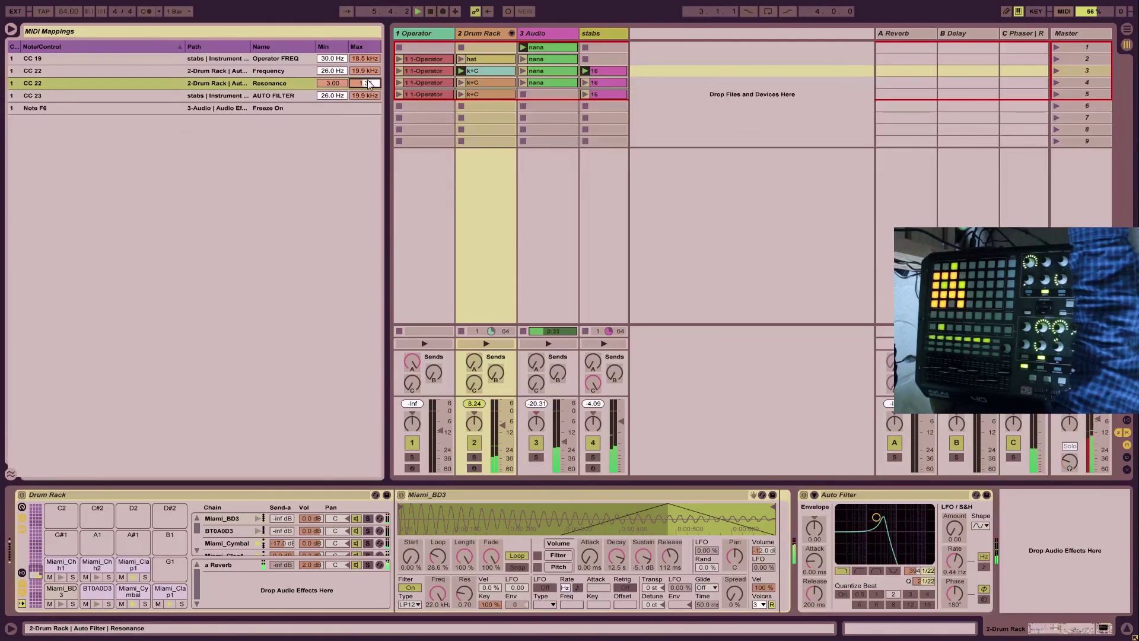
key("ctrl+m")
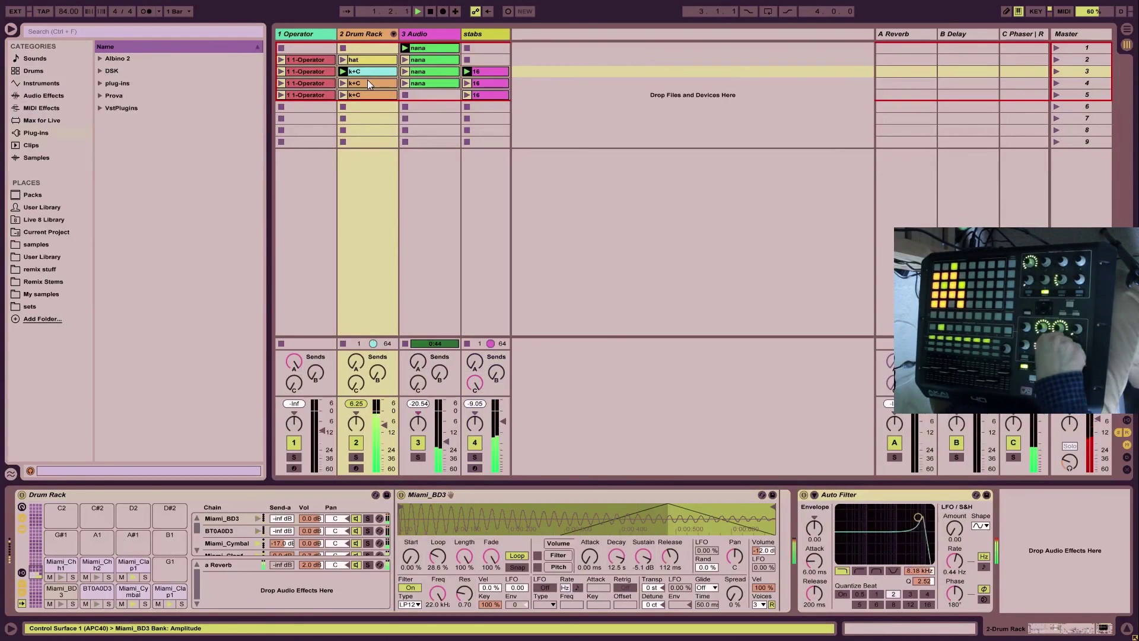